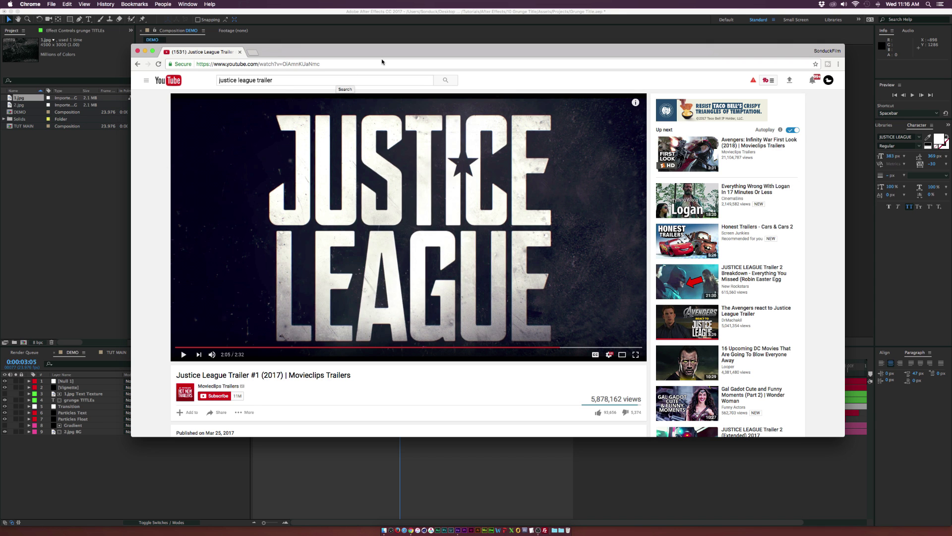
# - Close the browser and bring up the TUT MAIN composition in After Effects
pyautogui.doubleClick(424, 50)
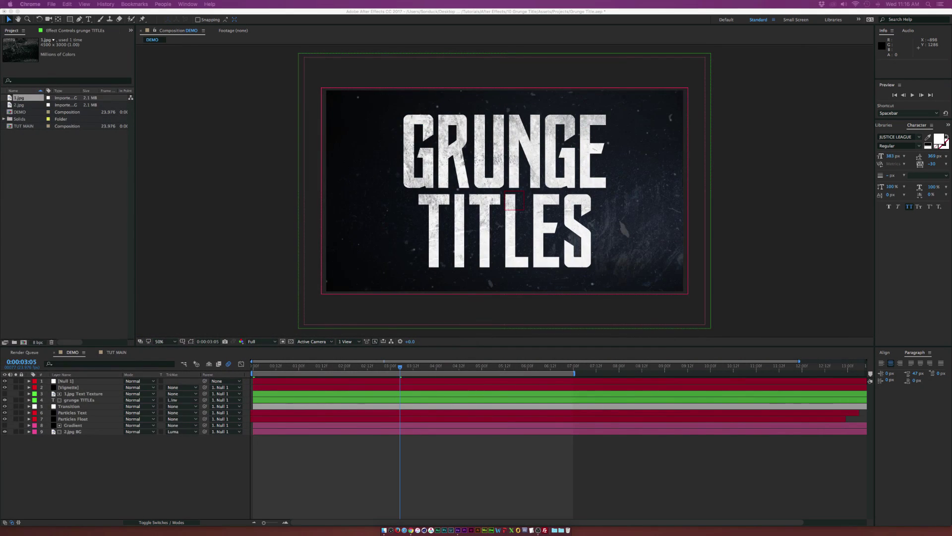
pyautogui.click(84, 241)
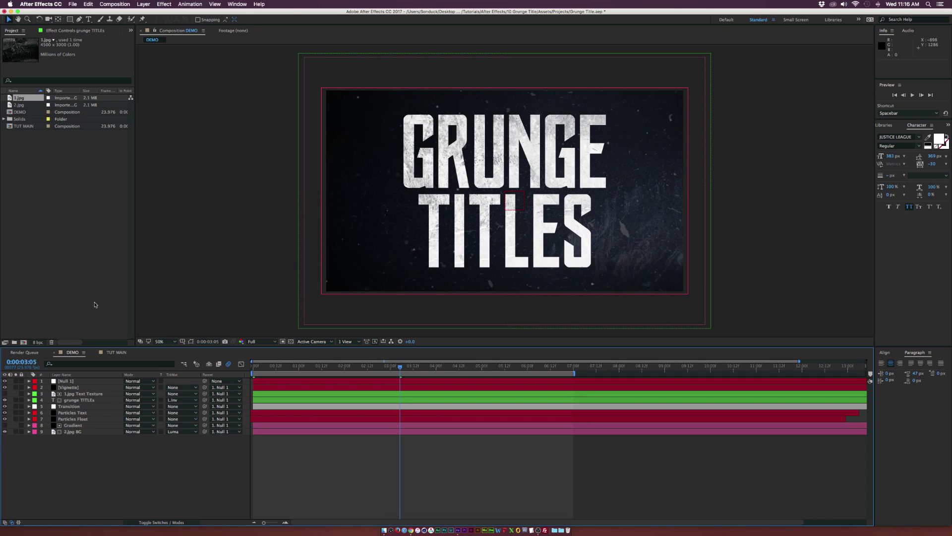
pyautogui.click(112, 354)
# - Inspect the Sonduck League text and 2.jpg layers, checking the title's JUSTICE LEAGUE font
pyautogui.click(81, 382)
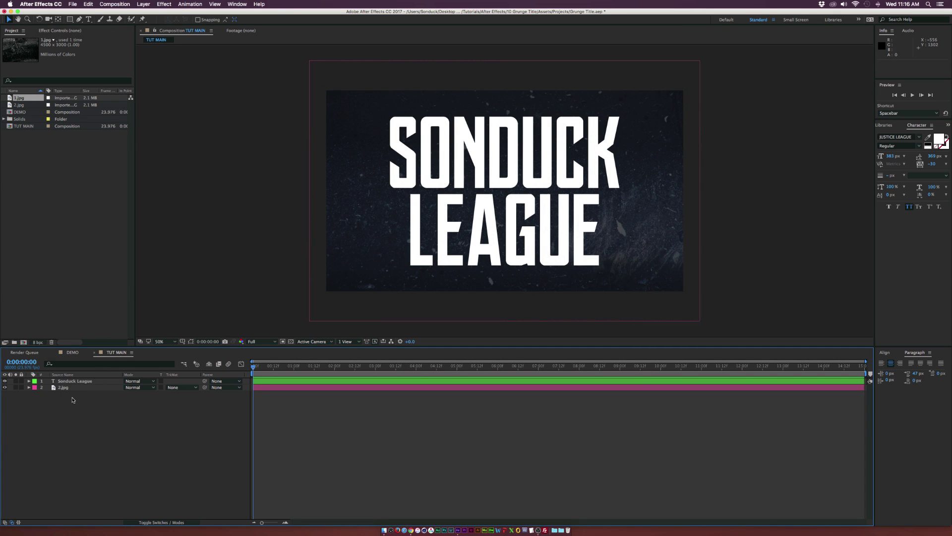
pyautogui.click(70, 389)
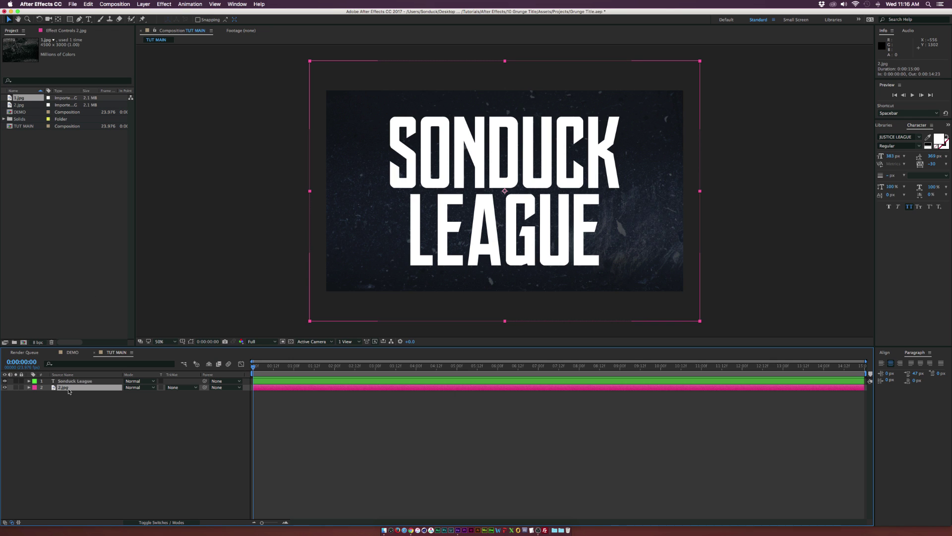
pyautogui.click(74, 381)
pyautogui.click(883, 136)
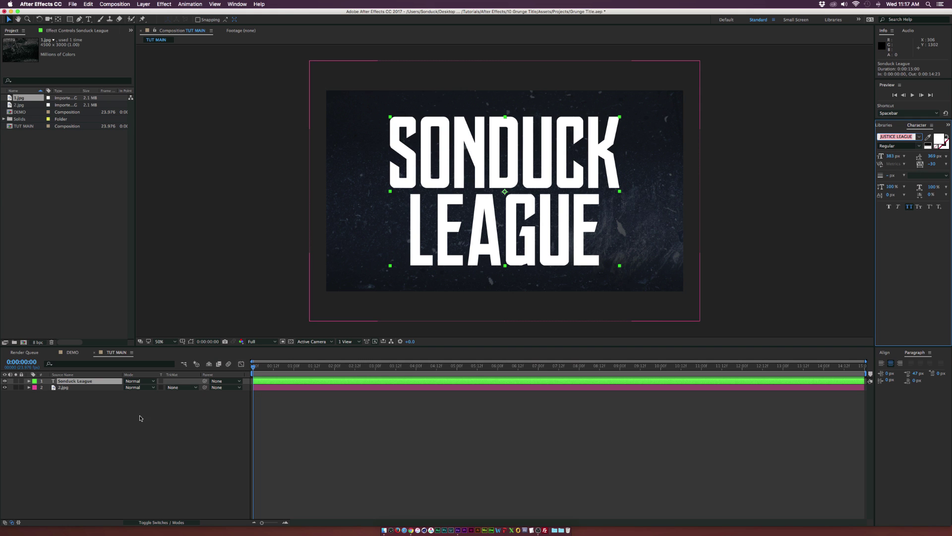
# - Preview the 1.jpg grunge texture from the Project panel
pyautogui.click(23, 107)
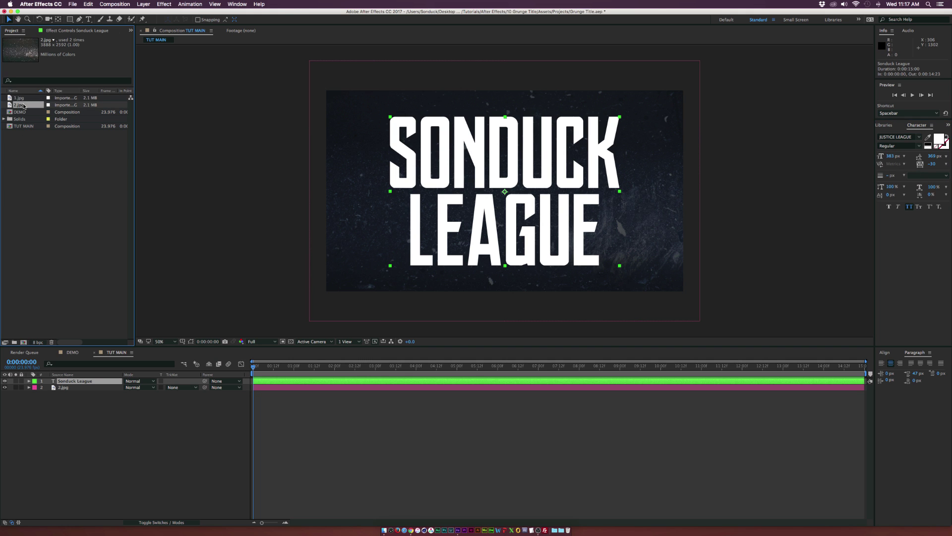
pyautogui.doubleClick(19, 98)
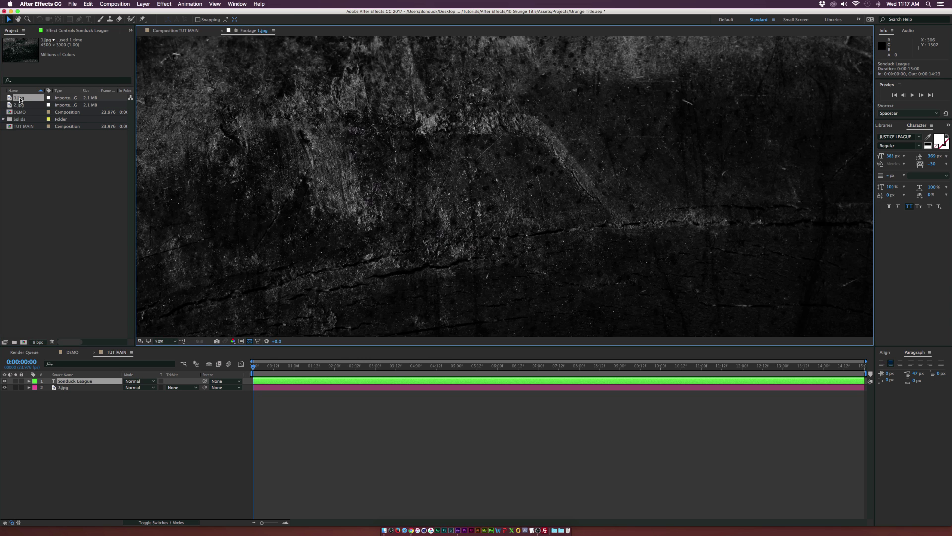
pyautogui.press(',')
pyautogui.press(',')
pyautogui.press(',')
pyautogui.press(',')
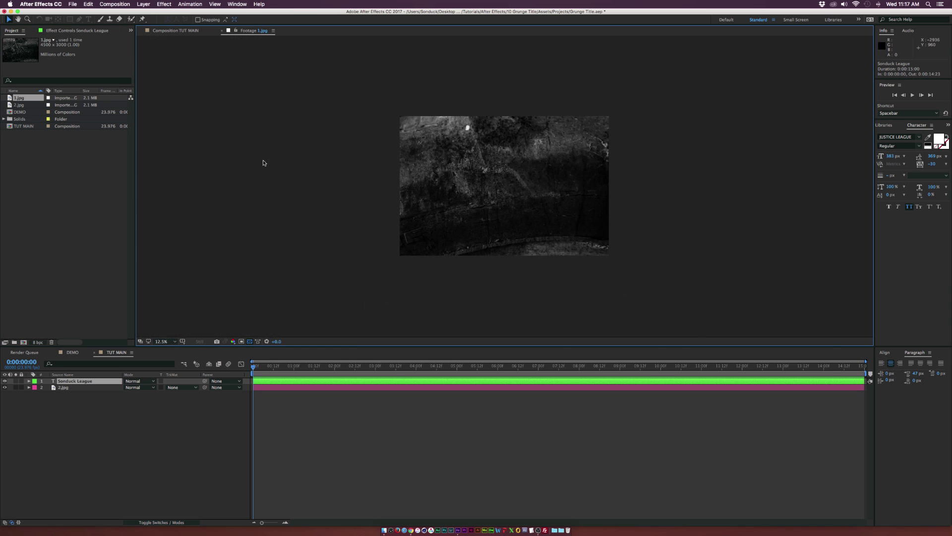
pyautogui.press('.')
pyautogui.press('.')
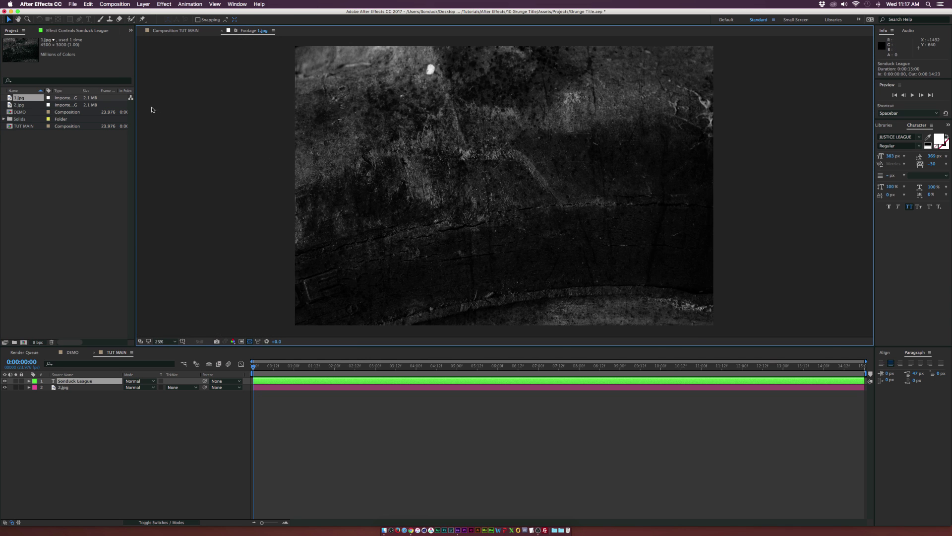
# - Add 1.jpg to TUT MAIN and scale it down to about 43% to fit the frame
pyautogui.click(196, 31)
pyautogui.moveTo(165, 38); pyautogui.dragTo(84, 381)
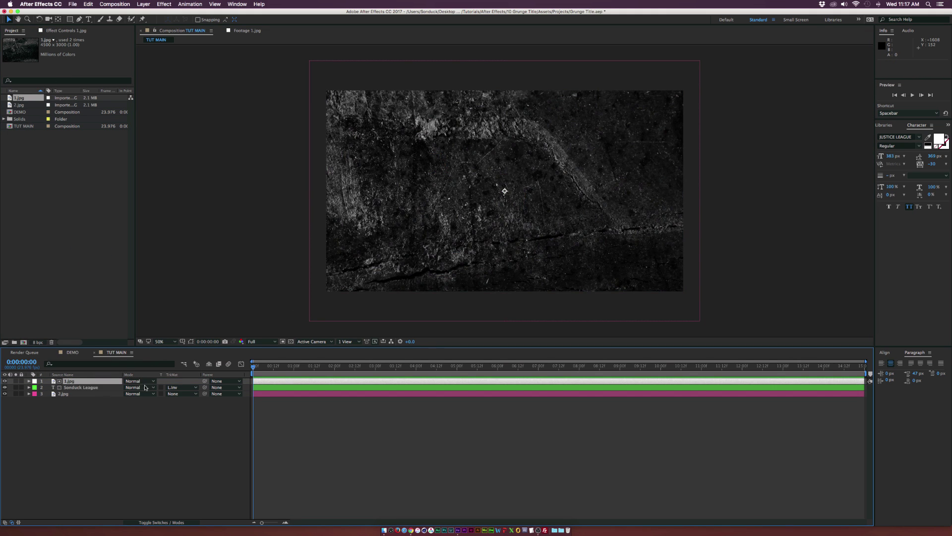
pyautogui.press('s')
pyautogui.click(135, 387)
pyautogui.write('48')
pyautogui.press('Return')
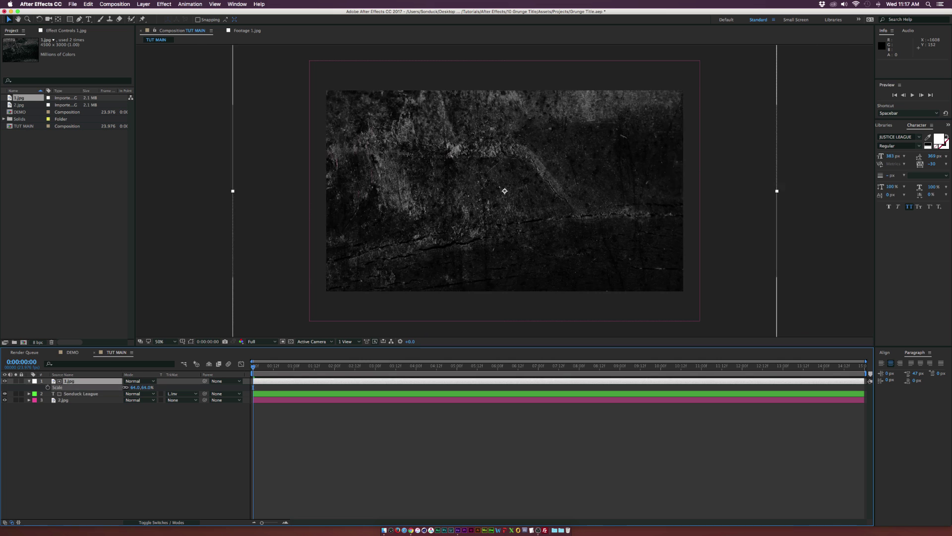
pyautogui.moveTo(120, 387); pyautogui.dragTo(118, 389)
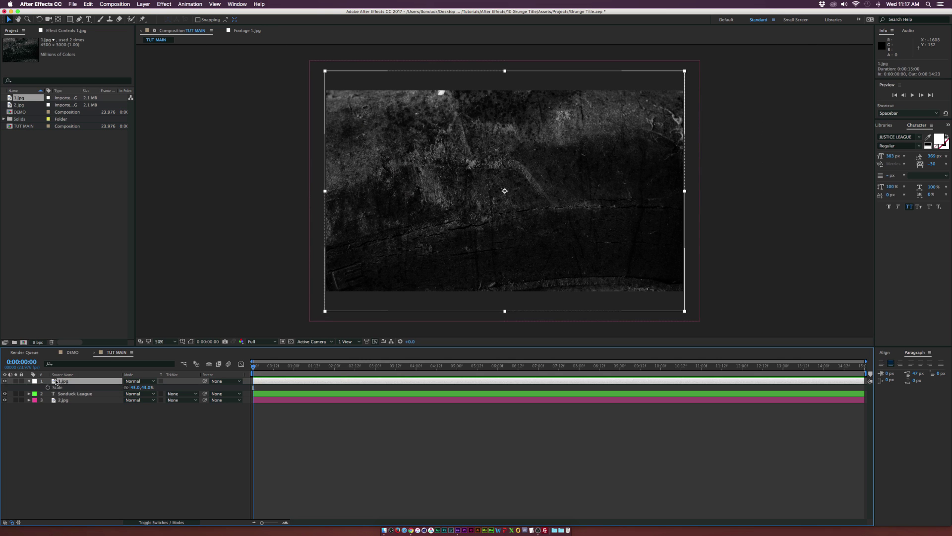
# - Set the Sonduck League title's track matte to Luma Inverted Matte '1.jpg'
pyautogui.click(5, 381)
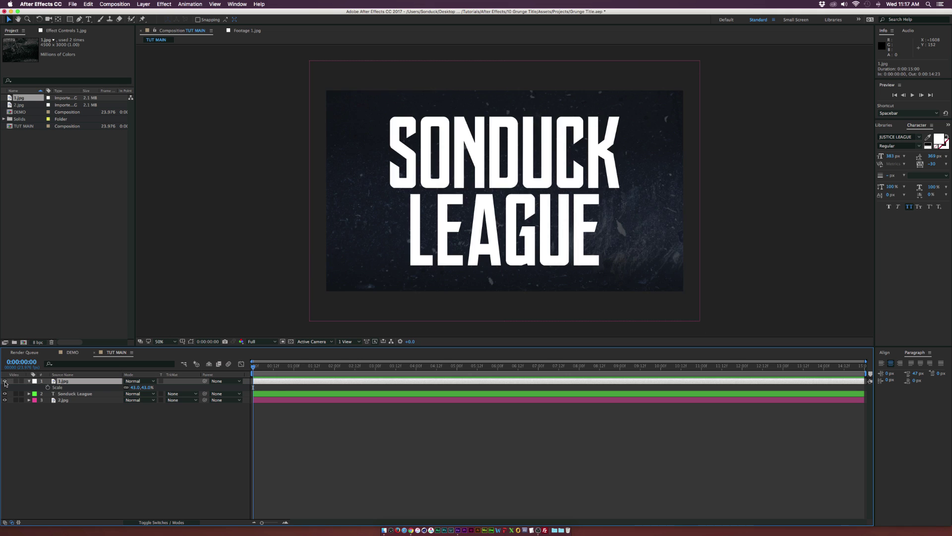
pyautogui.click(5, 381)
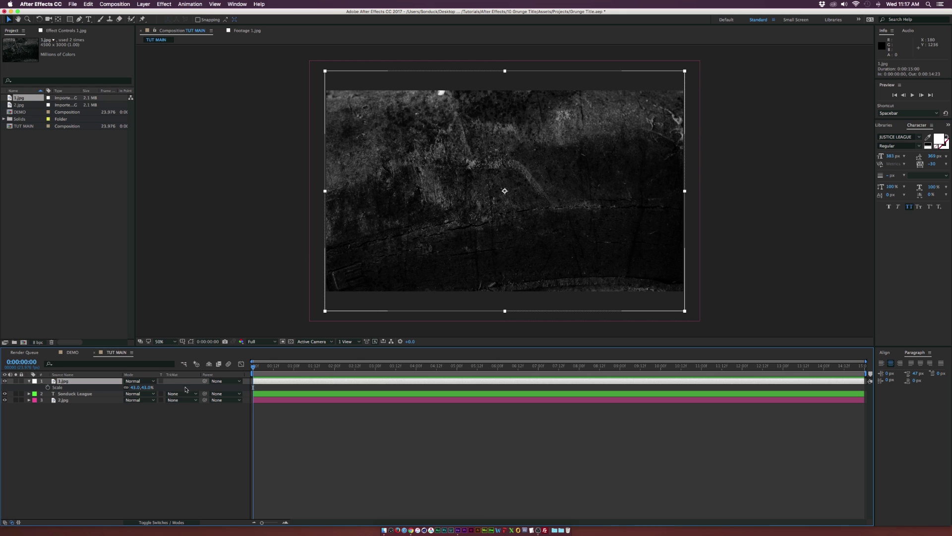
pyautogui.click(177, 394)
pyautogui.click(188, 395)
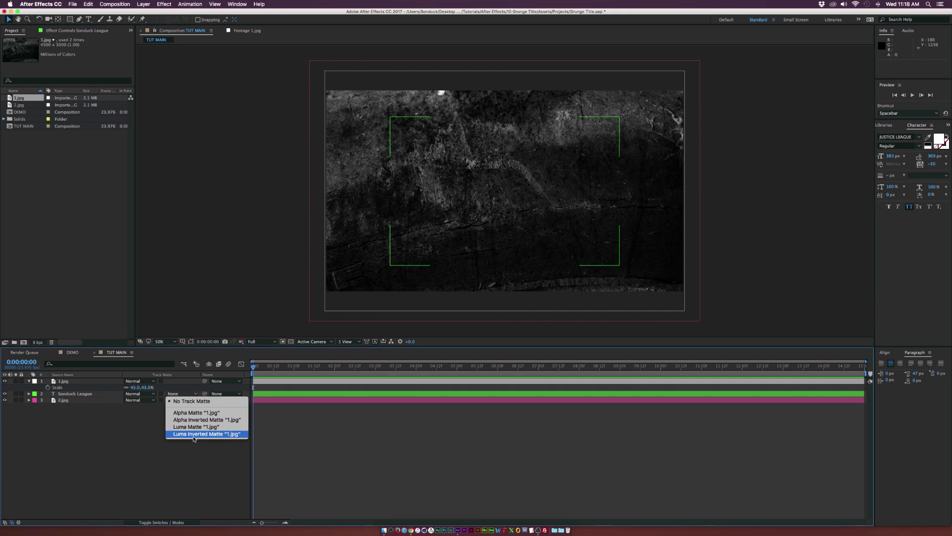
pyautogui.click(219, 435)
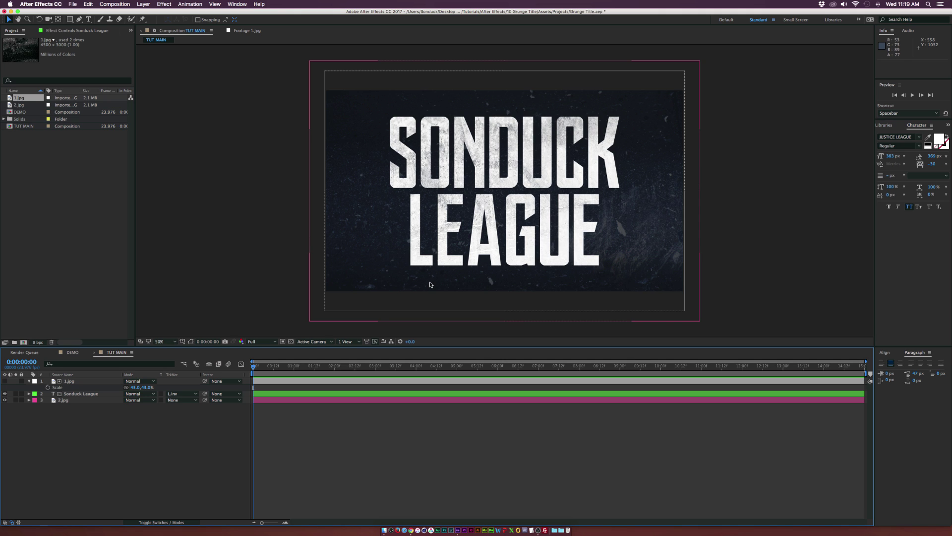
pyautogui.click(112, 353)
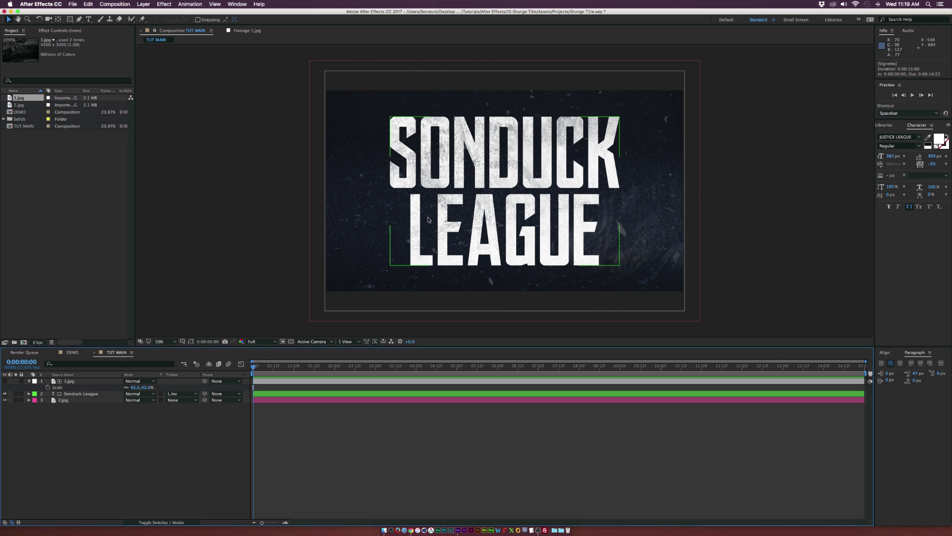
# - Create a comp-size solid named 'Gradient'
pyautogui.click(144, 4)
pyautogui.moveTo(148, 14)
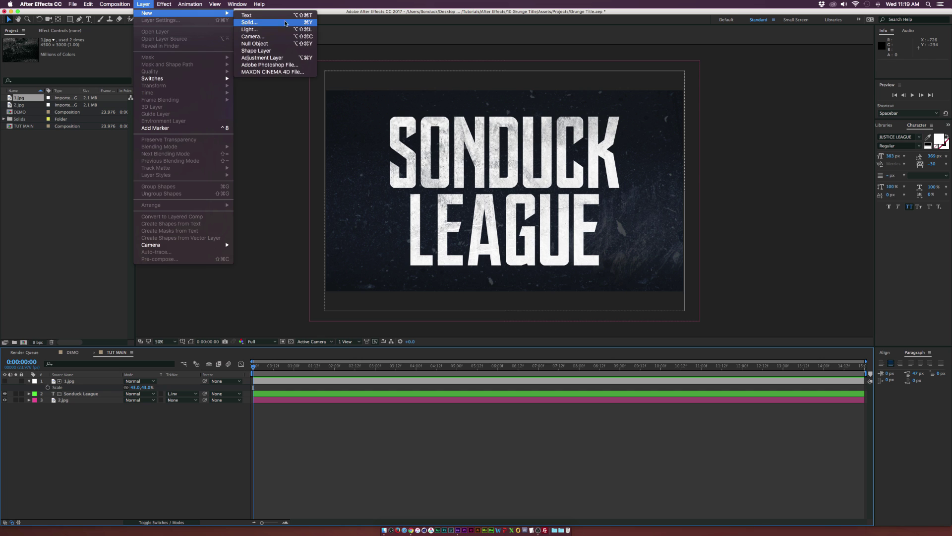
pyautogui.click(285, 22)
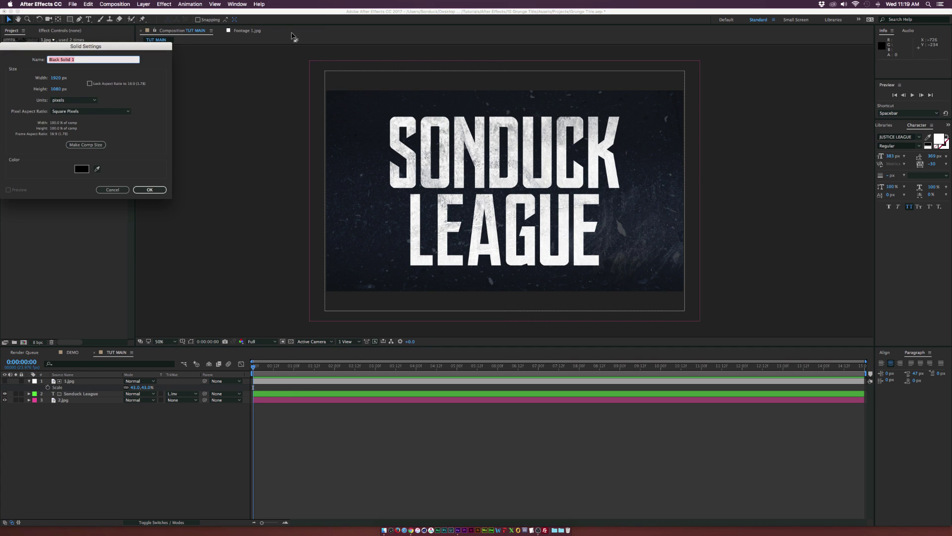
pyautogui.write('Gradient')
pyautogui.click(90, 145)
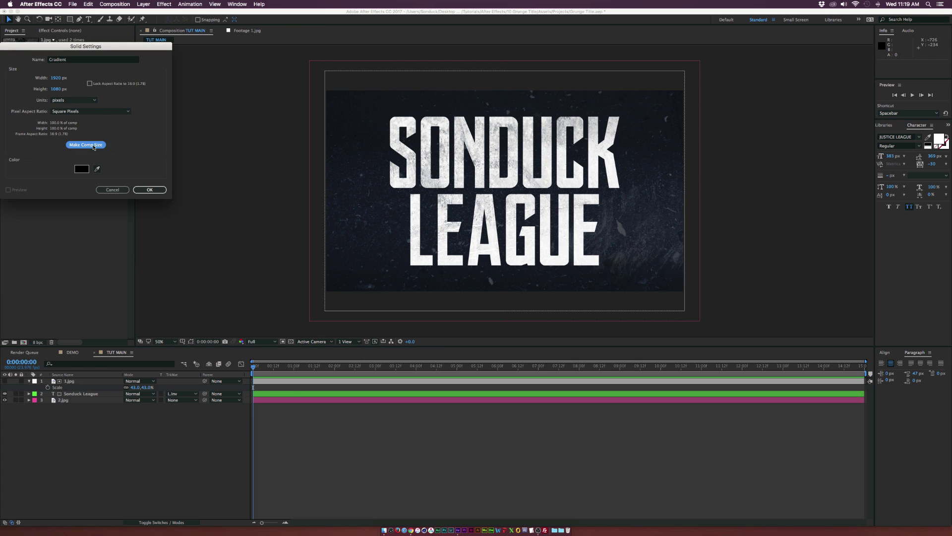
pyautogui.click(152, 190)
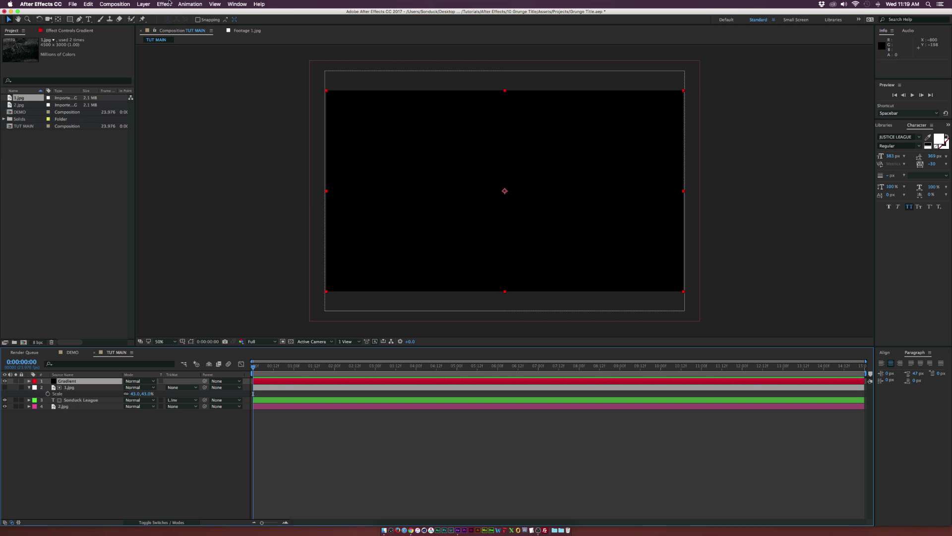
# - Apply Gradient Ramp, with its start at the left edge and end at the right edge
pyautogui.click(169, 3)
pyautogui.moveTo(193, 96)
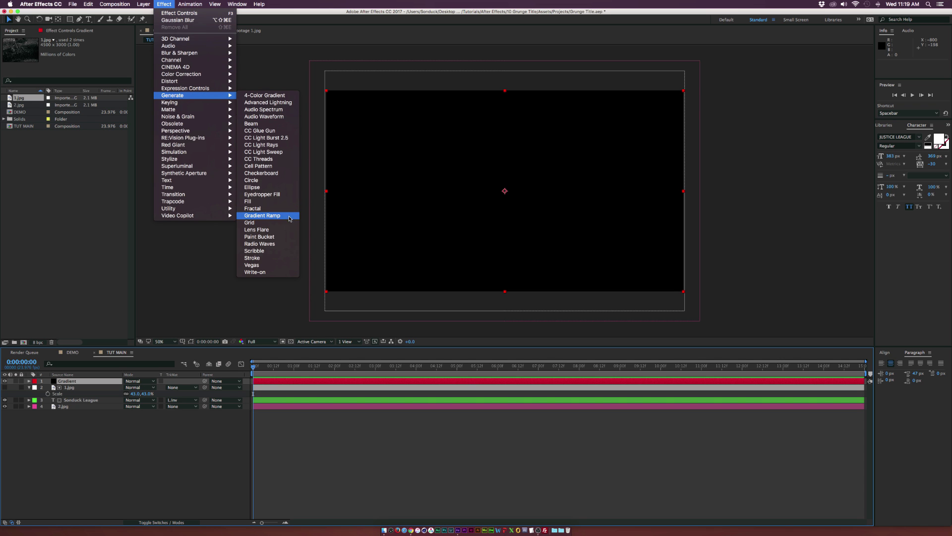
pyautogui.click(273, 217)
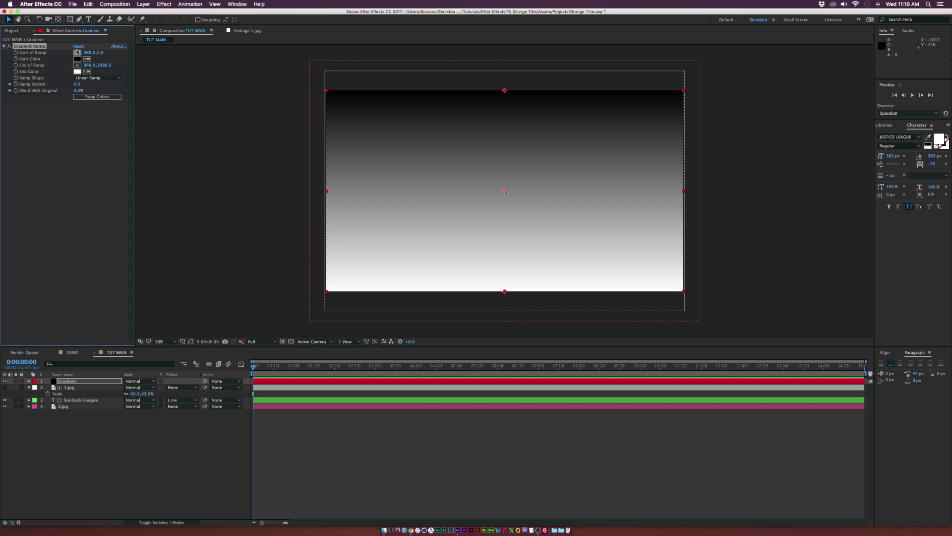
pyautogui.click(77, 52)
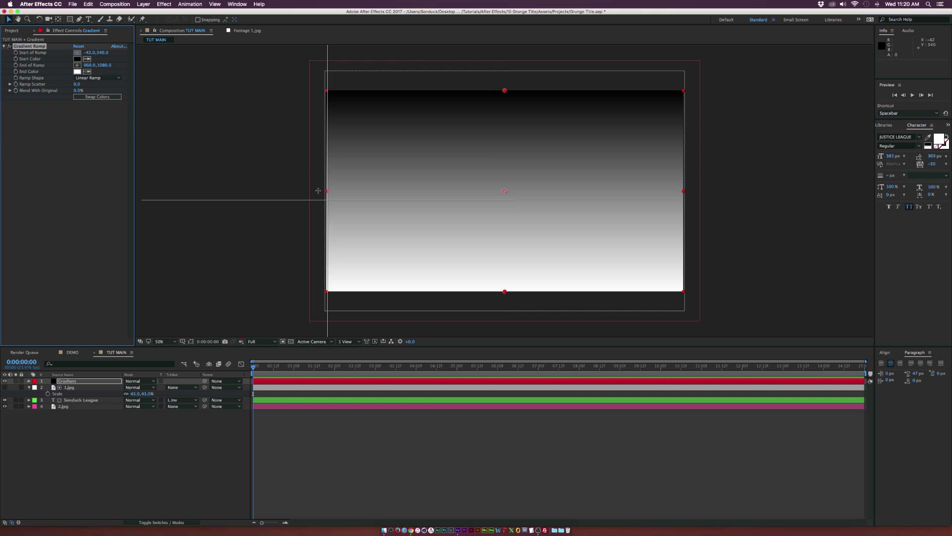
pyautogui.click(318, 191)
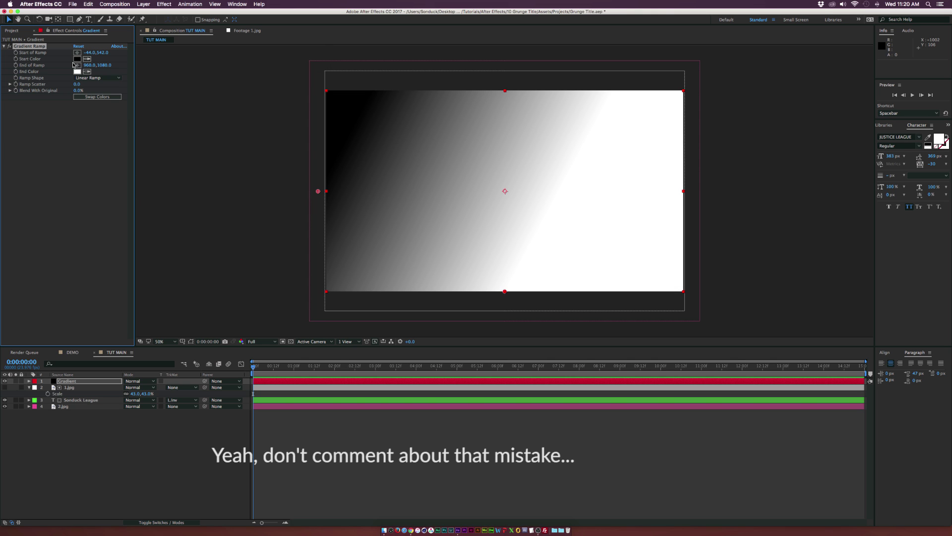
pyautogui.click(77, 65)
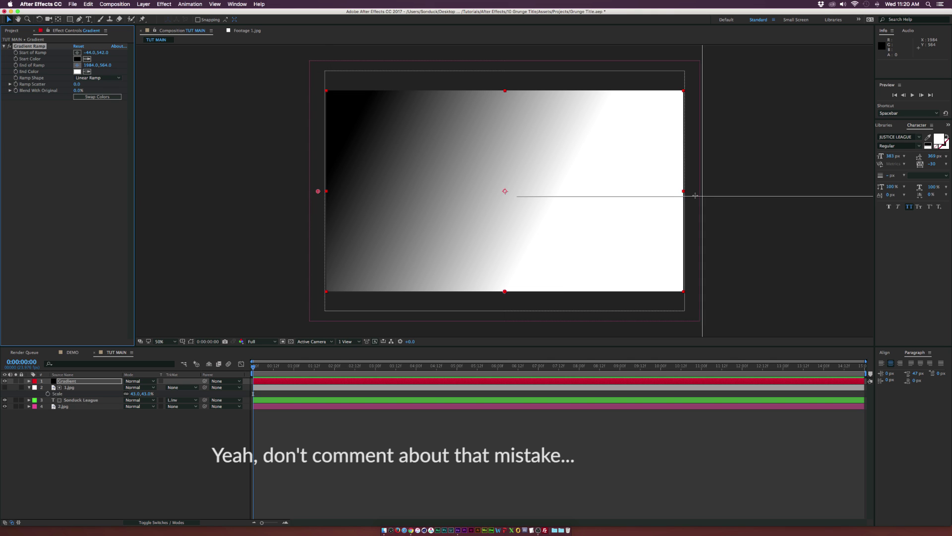
pyautogui.click(694, 191)
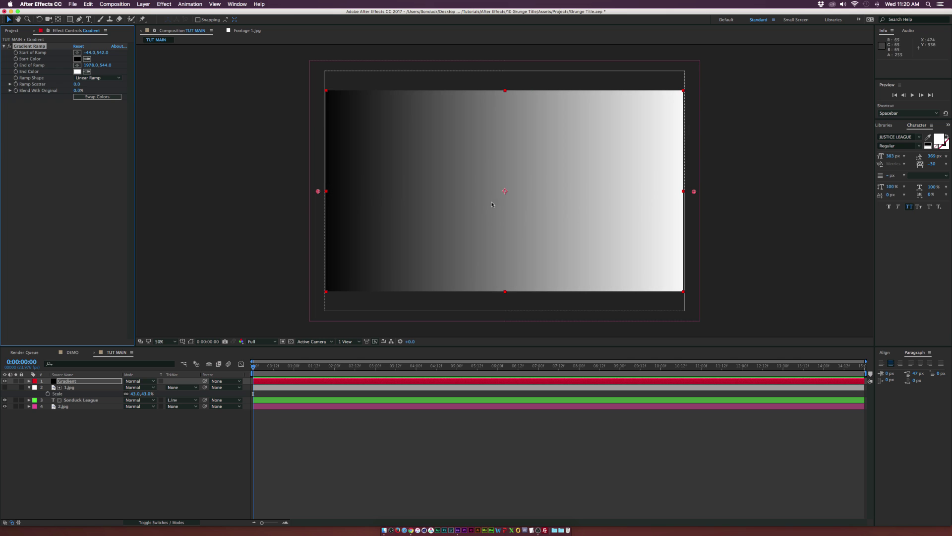
# - Move Gradient below the title and set 2.jpg's track matte to Luma Matte 'Gradient'
pyautogui.moveTo(73, 381); pyautogui.dragTo(74, 403)
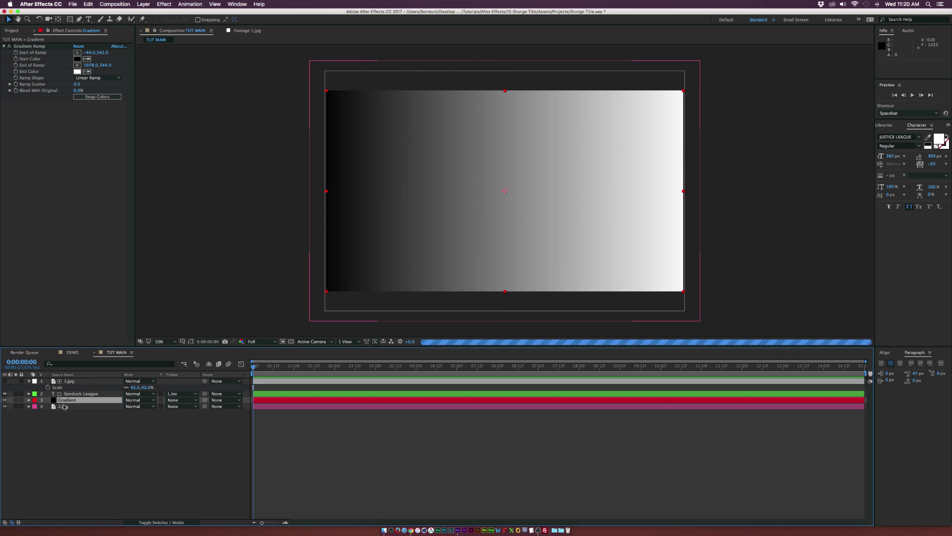
pyautogui.click(158, 407)
pyautogui.click(180, 407)
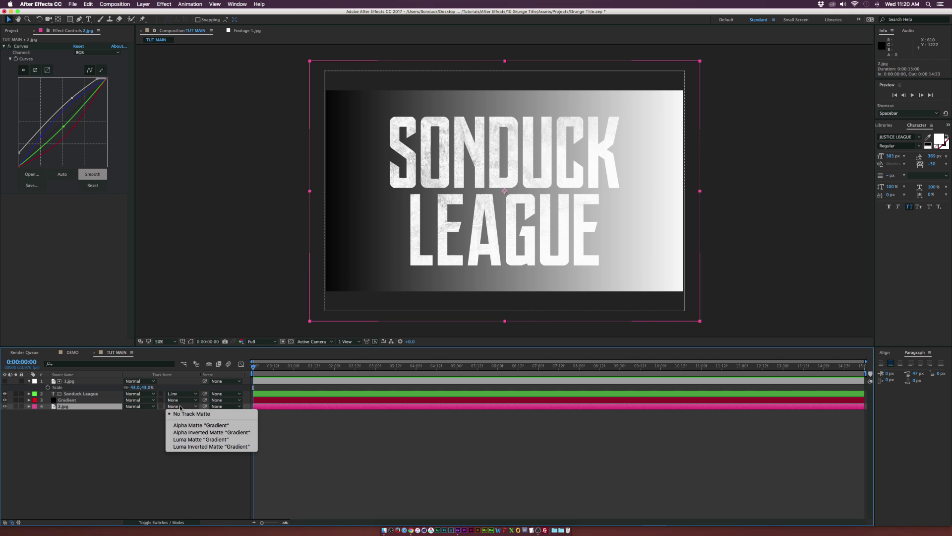
pyautogui.click(182, 439)
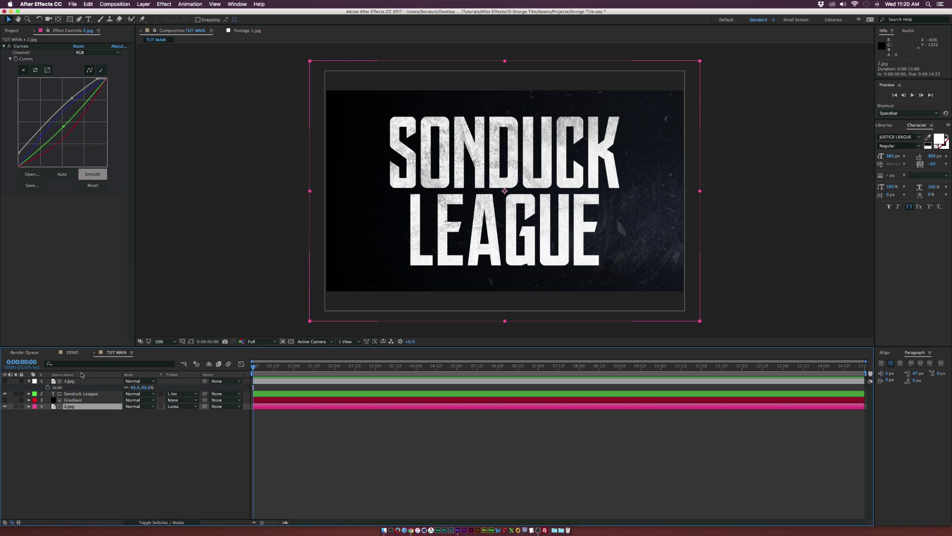
pyautogui.click(82, 401)
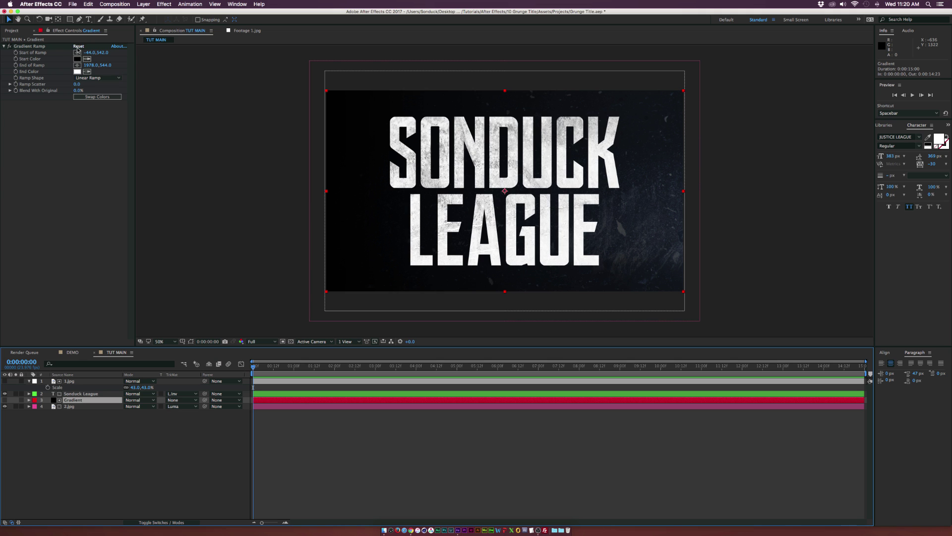
# - Change the Gradient Ramp start colour from black to grey 727272
pyautogui.click(77, 59)
pyautogui.moveTo(4, 127); pyautogui.dragTo(4, 108)
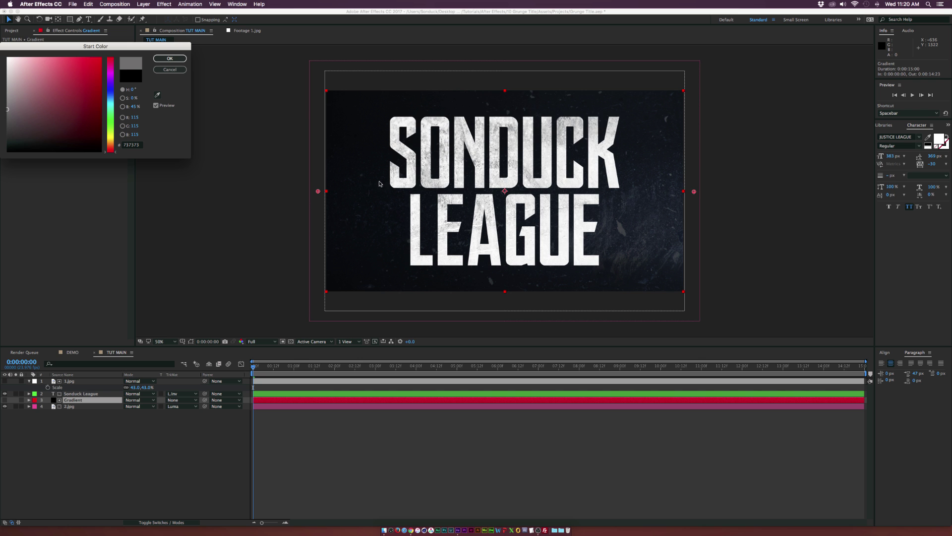
pyautogui.click(170, 59)
# - Compare against the YouTube reference and the DEMO comp, then return to TUT MAIN
pyautogui.press('super+Tab')
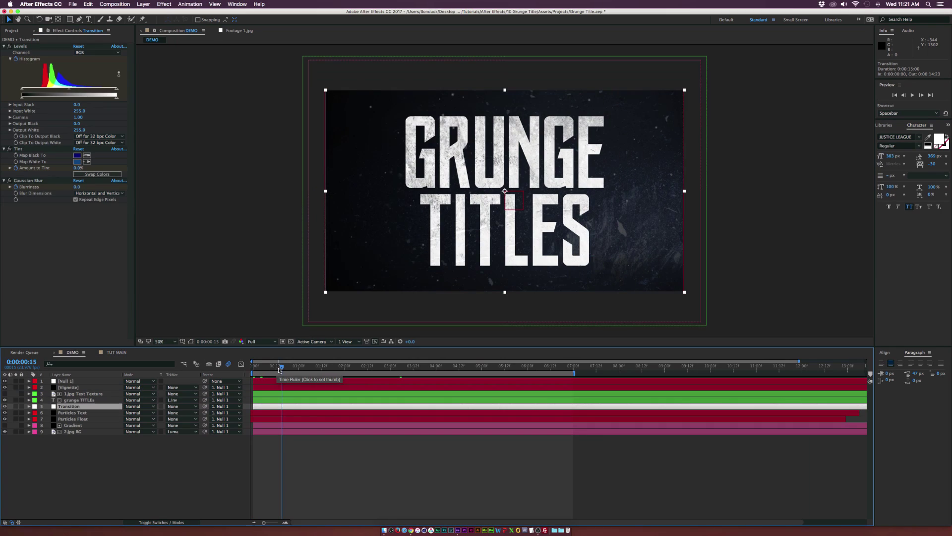
pyautogui.click(291, 367)
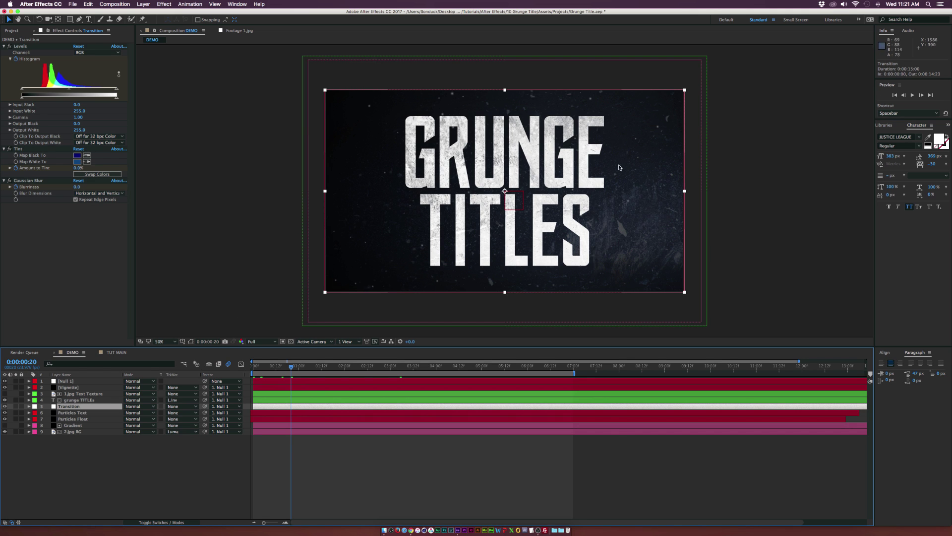
pyautogui.click(117, 352)
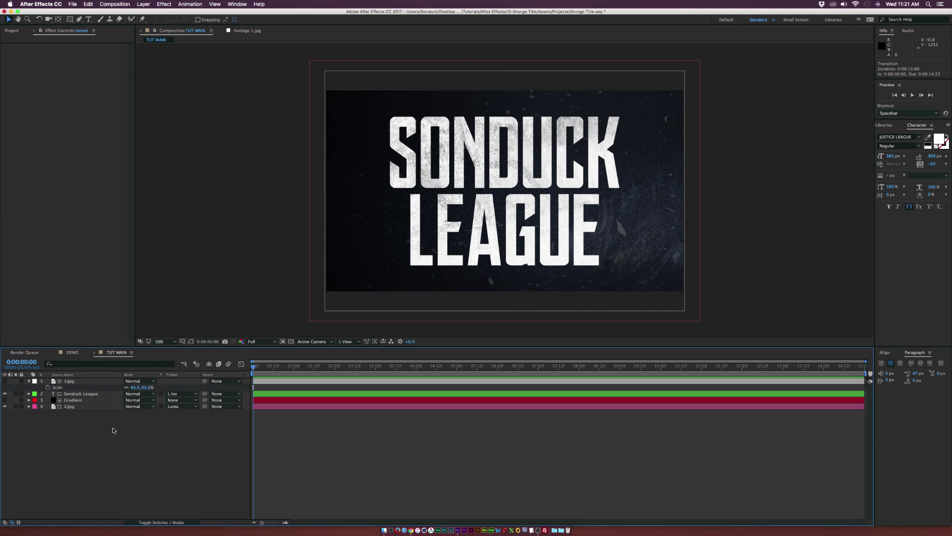
# - Create a new solid named 'Particles Dust'
pyautogui.click(147, 3)
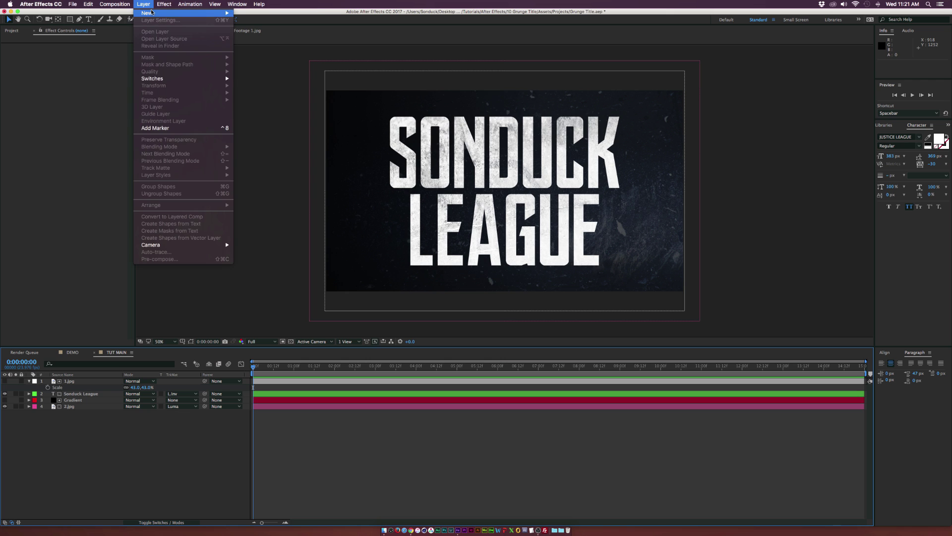
pyautogui.moveTo(149, 13)
pyautogui.click(258, 23)
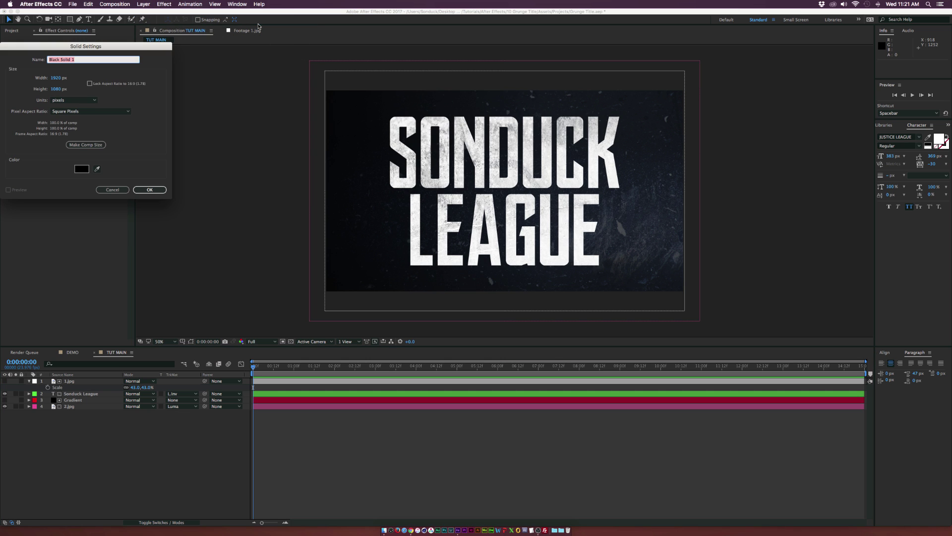
pyautogui.write('Particles Dust')
pyautogui.press('Return')
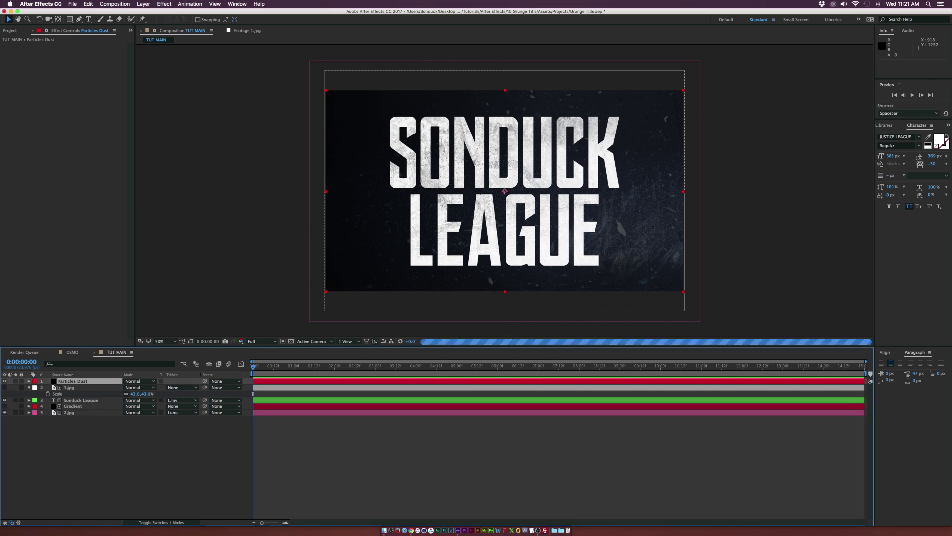
# - Apply CC Particle World and extend the layer across the full timeline
pyautogui.click(169, 5)
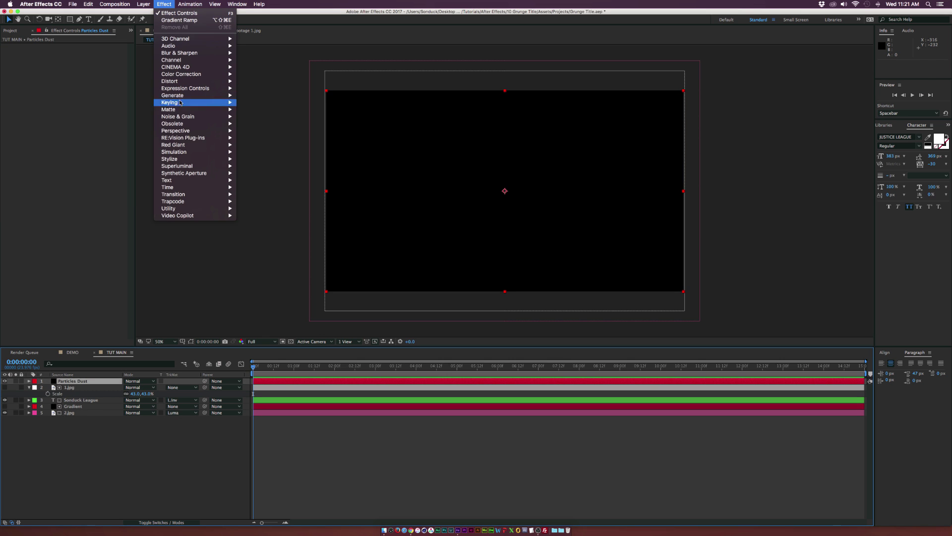
pyautogui.moveTo(184, 151)
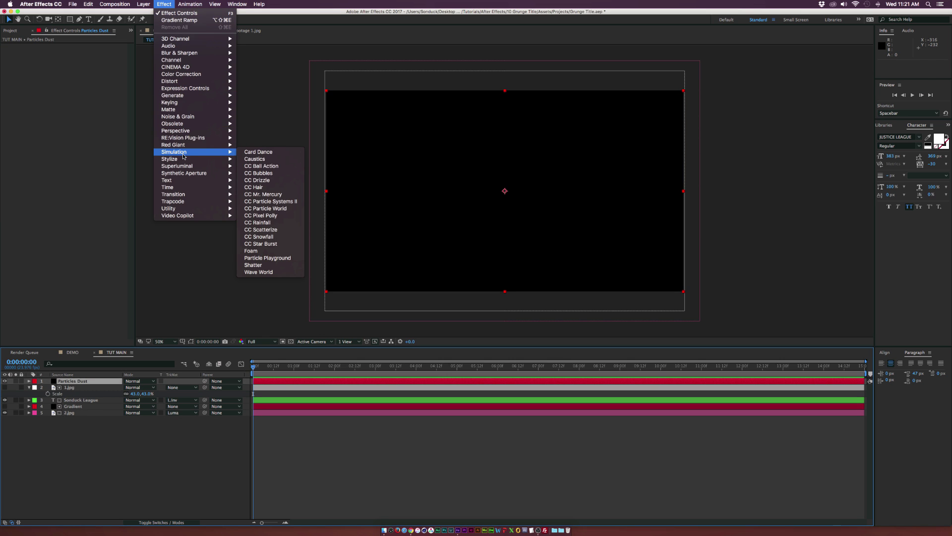
pyautogui.click(287, 209)
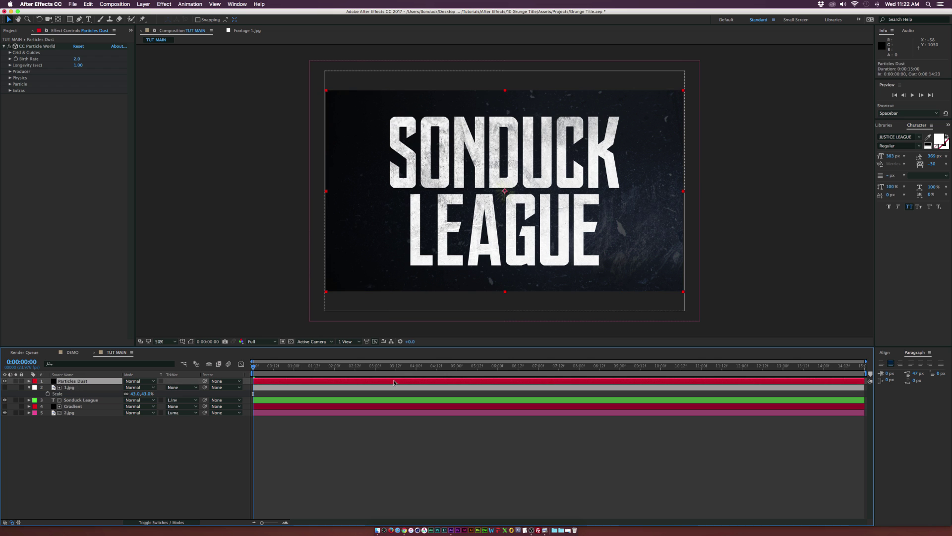
pyautogui.moveTo(394, 382); pyautogui.dragTo(207, 391)
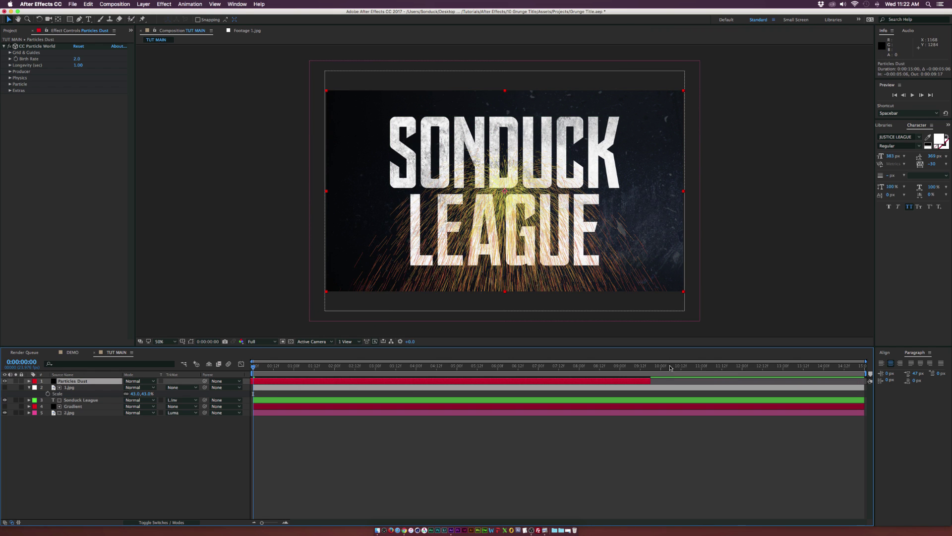
pyautogui.moveTo(653, 381); pyautogui.dragTo(868, 381)
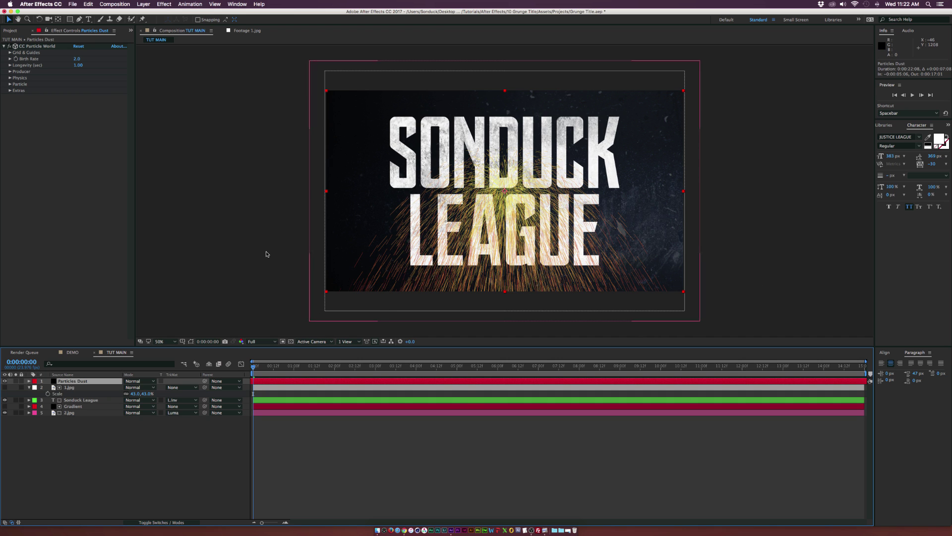
# - Set Particle Type to Faded Sphere with Birth and Death Size 0.03
pyautogui.click(10, 102)
pyautogui.click(10, 85)
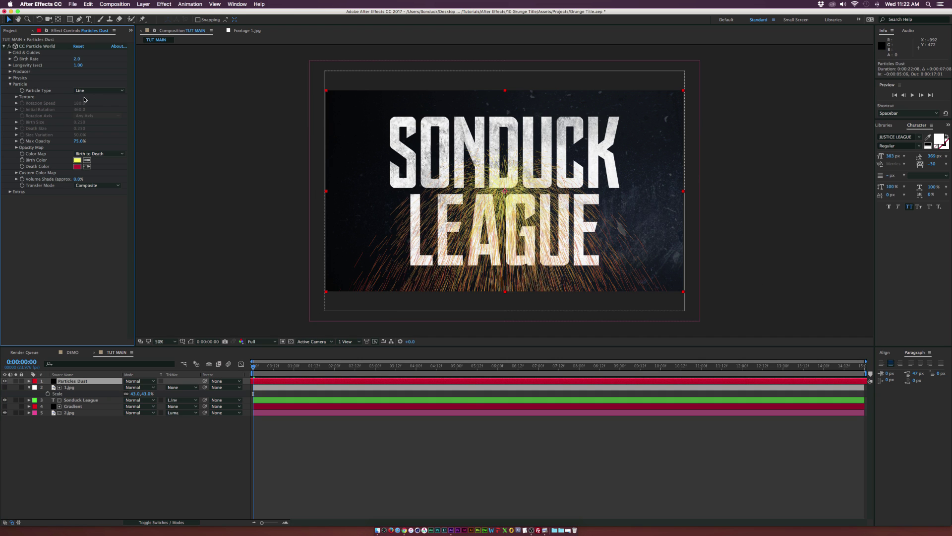
pyautogui.click(99, 92)
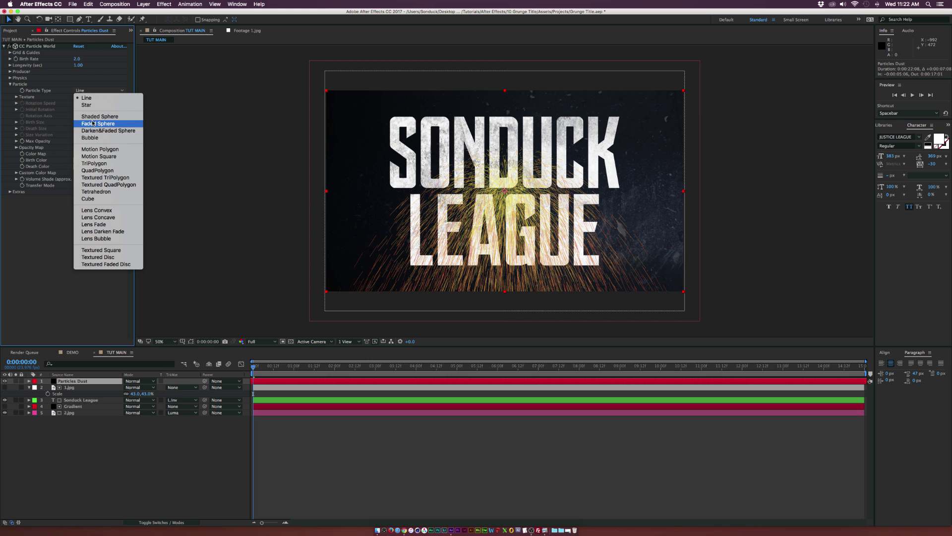
pyautogui.click(93, 123)
pyautogui.click(80, 122)
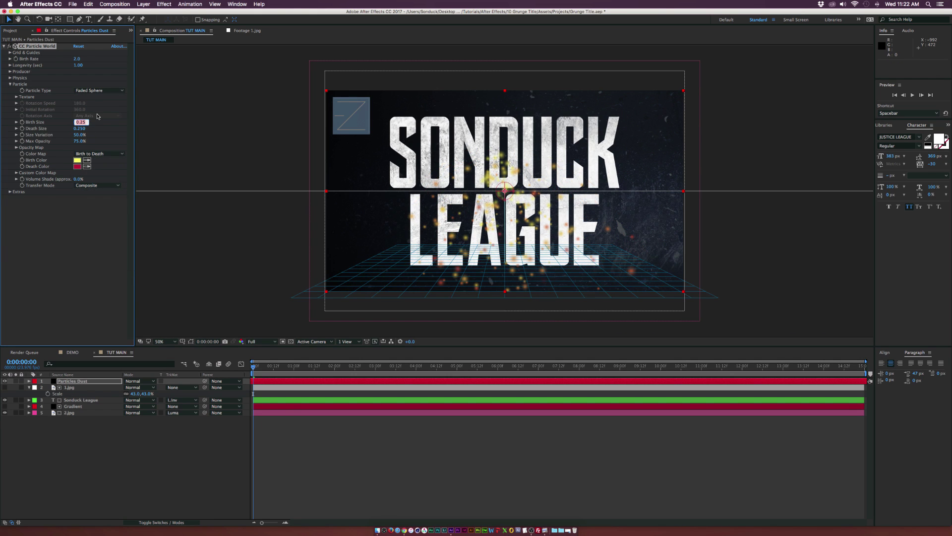
pyautogui.press('BackSpace')
pyautogui.write('.03')
pyautogui.press('Tab')
pyautogui.write('.0')
pyautogui.press('Return')
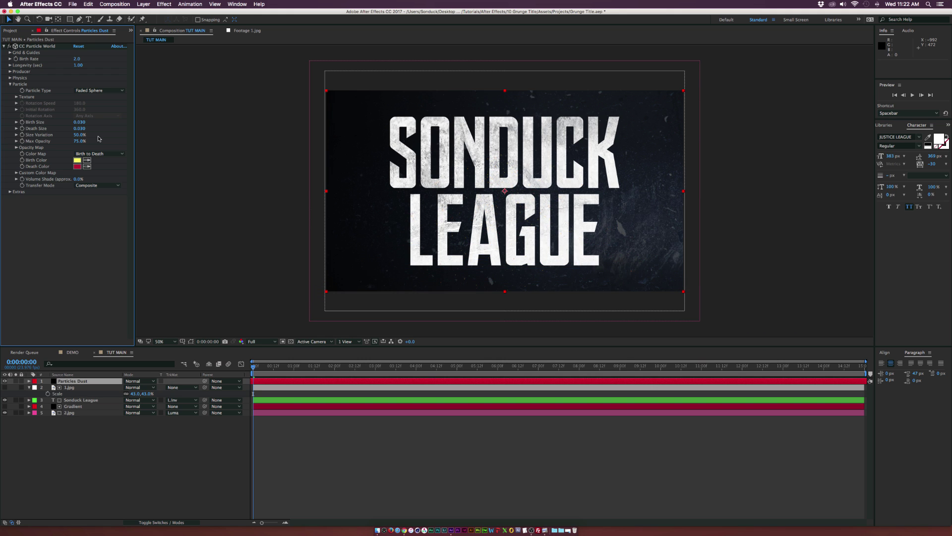
# - Make both the particle birth and death colours white
pyautogui.click(77, 161)
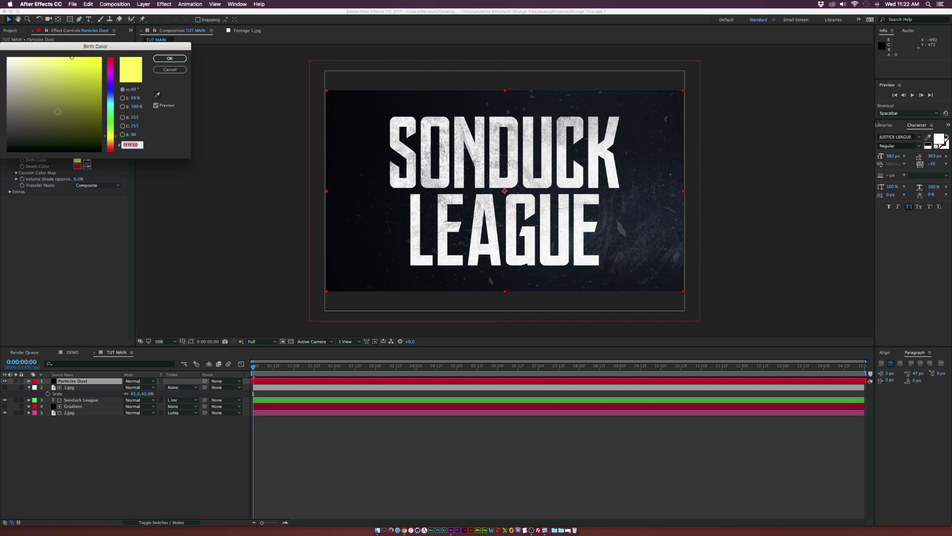
pyautogui.moveTo(57, 111); pyautogui.dragTo(6, 48)
pyautogui.click(171, 58)
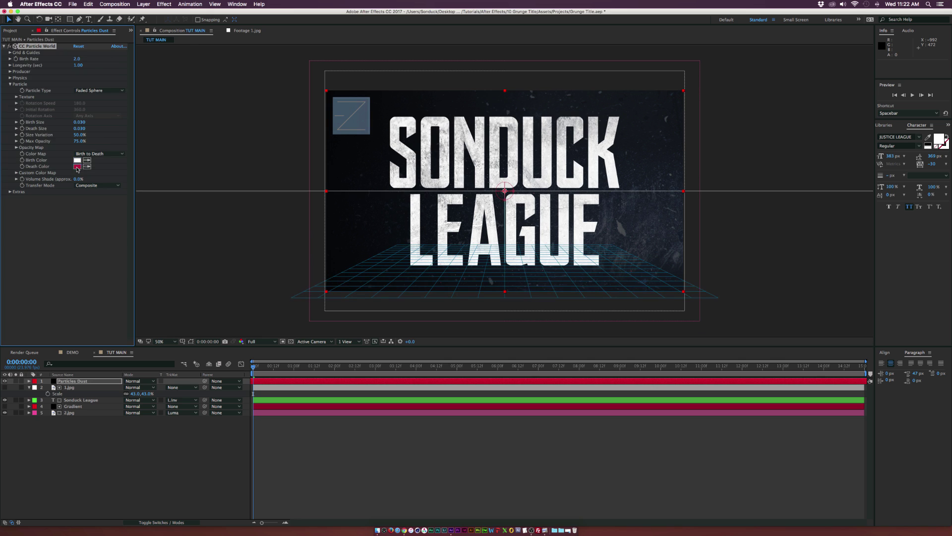
pyautogui.click(77, 166)
pyautogui.moveTo(57, 112); pyautogui.dragTo(6, 47)
pyautogui.click(166, 59)
# - Set particle Velocity to 0 and Gravity to 0.05
pyautogui.click(10, 79)
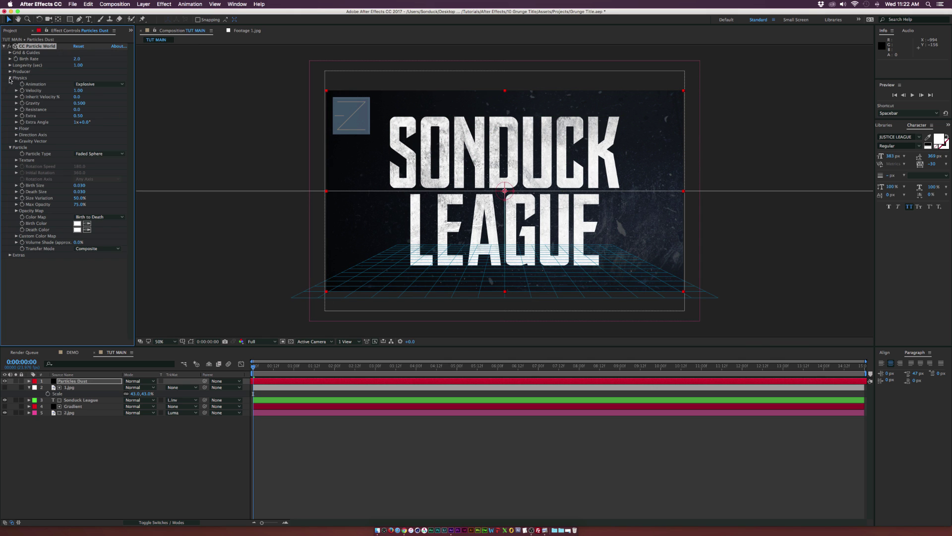
pyautogui.click(78, 90)
pyautogui.write('1')
pyautogui.press('Return')
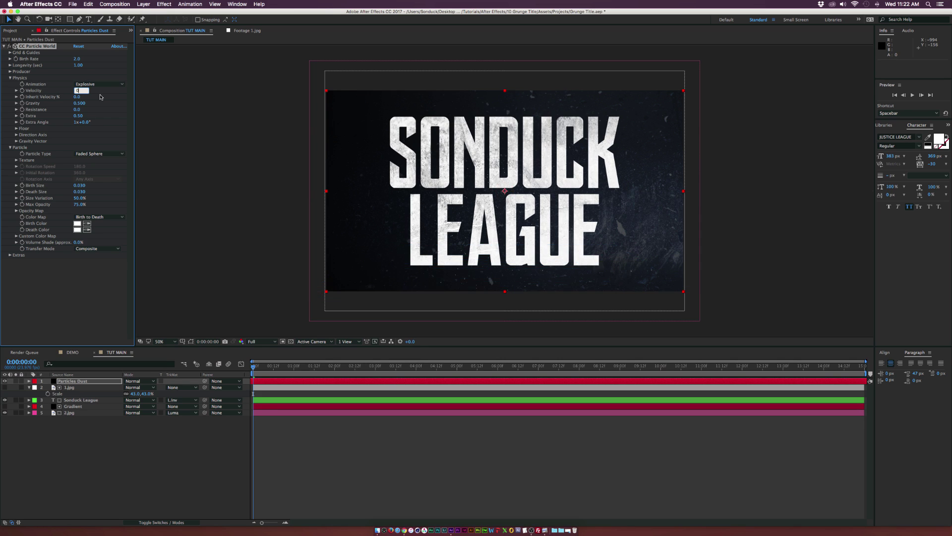
pyautogui.click(81, 104)
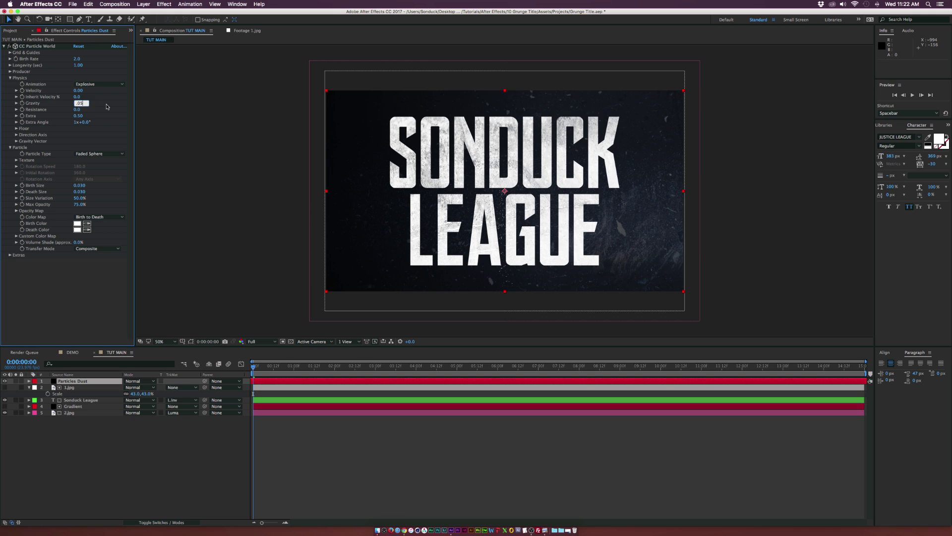
pyautogui.press('Return')
# - Set Producer Radius X 0.175, Radius Y about 0.083, Position Y 0.06, then scrub to preview
pyautogui.click(10, 71)
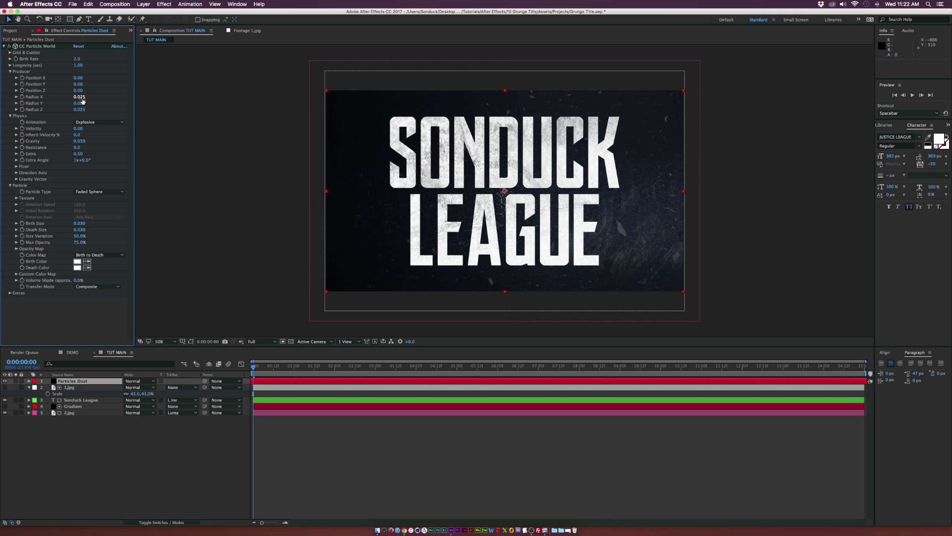
pyautogui.moveTo(82, 101); pyautogui.dragTo(86, 98)
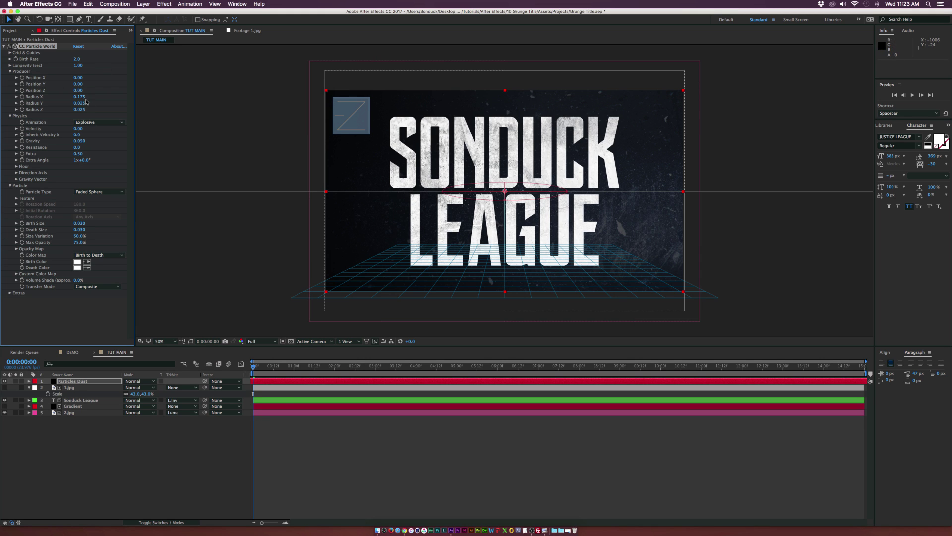
pyautogui.moveTo(79, 103); pyautogui.dragTo(100, 106)
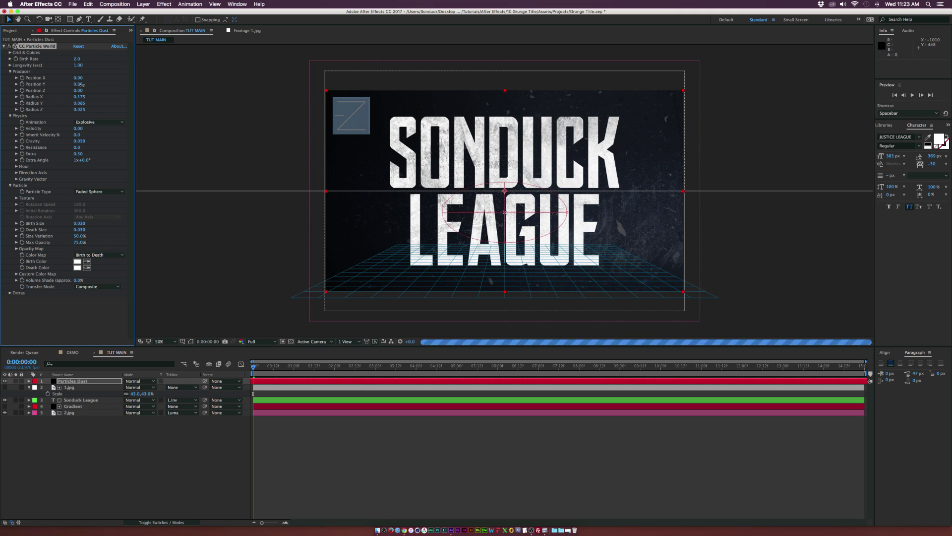
pyautogui.moveTo(80, 85); pyautogui.dragTo(92, 89)
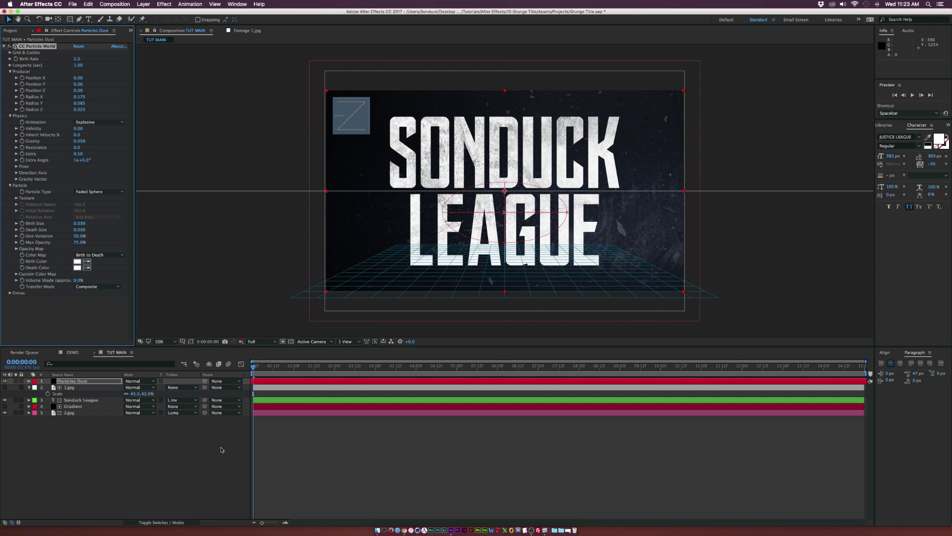
pyautogui.click(218, 457)
pyautogui.moveTo(265, 367); pyautogui.dragTo(317, 368)
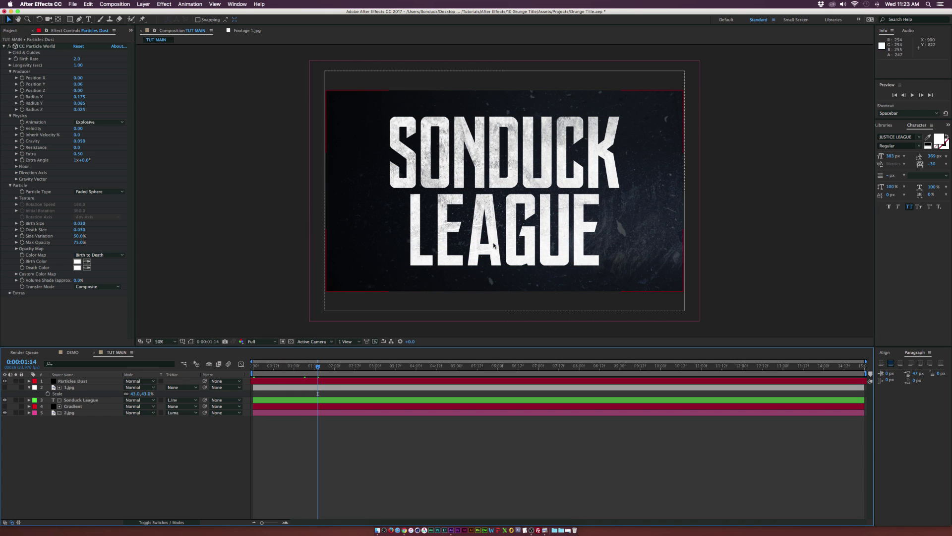
# - Keyframe Birth Rate at the start and set it to 0.0 two frames later
pyautogui.click(268, 389)
pyautogui.press('Home')
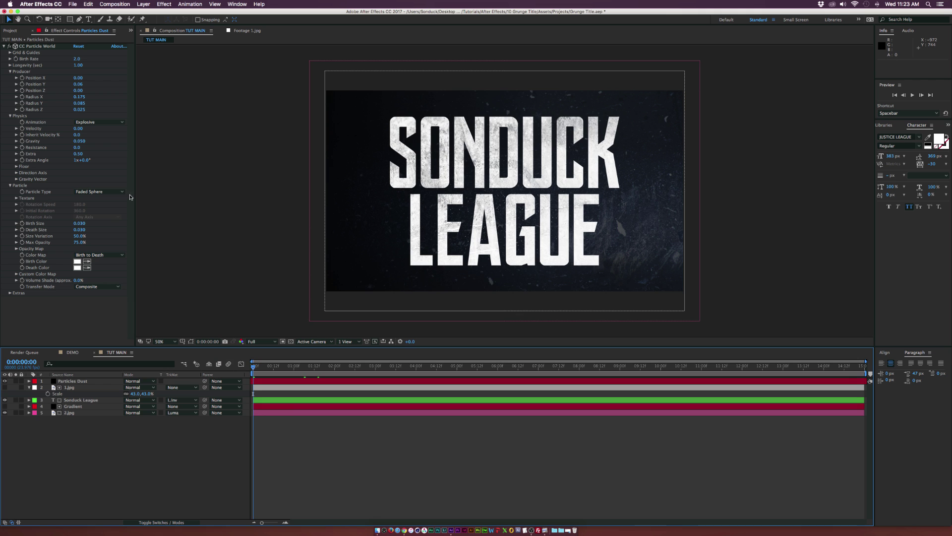
pyautogui.click(16, 59)
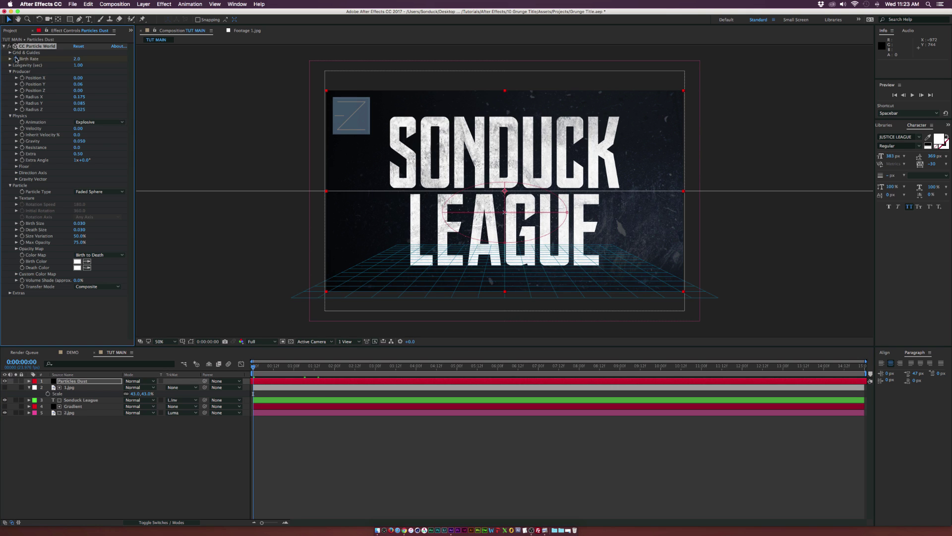
pyautogui.press('u')
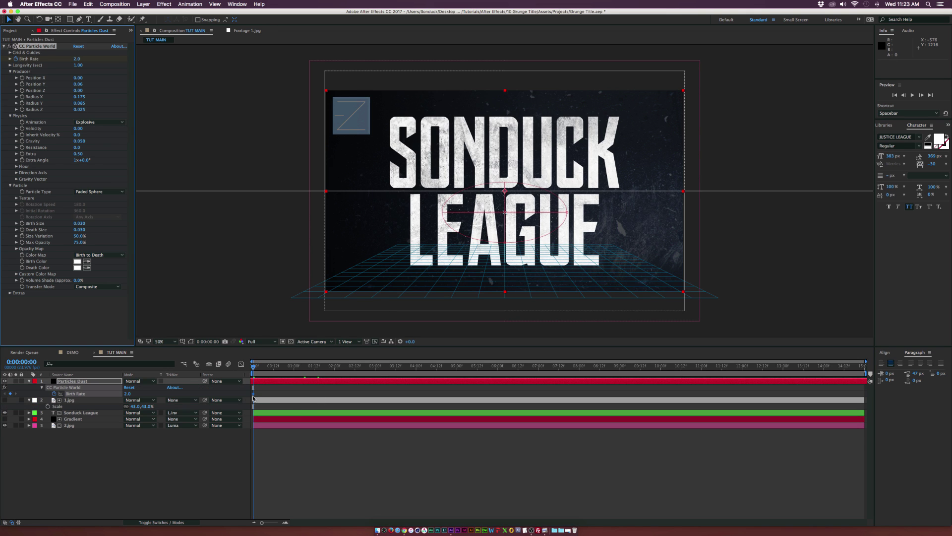
pyautogui.click(257, 366)
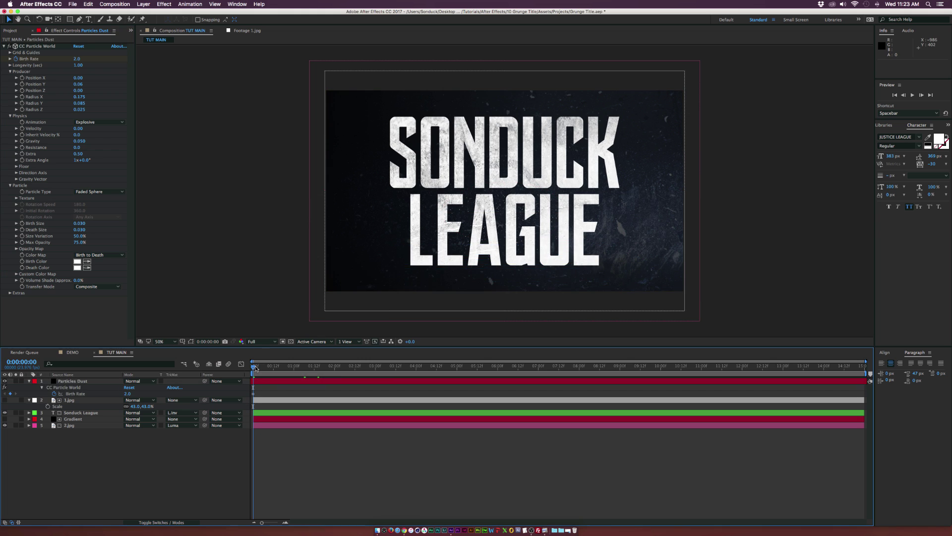
pyautogui.click(77, 58)
pyautogui.write('0')
pyautogui.press('Return')
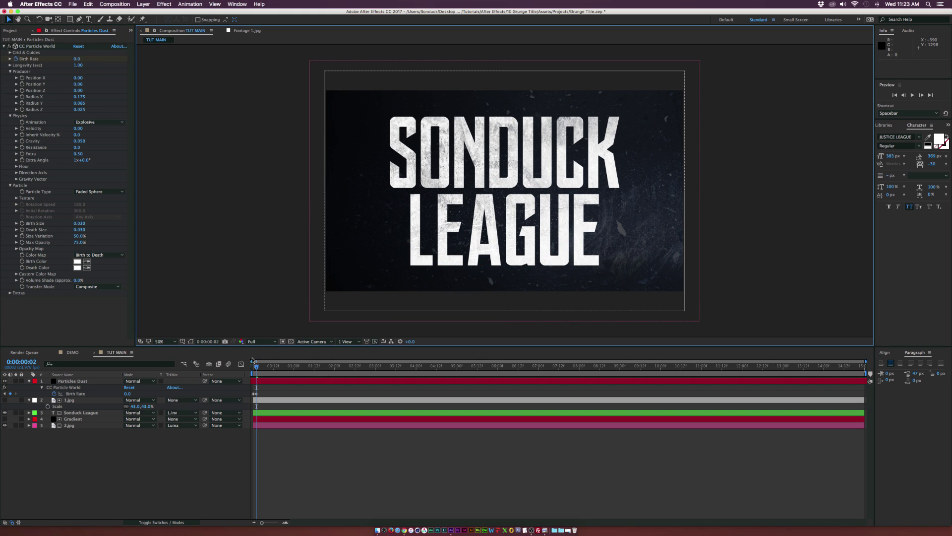
# - Preview the burst, set the first Birth Rate keyframe to 1.0, and move Particles Dust below the title
pyautogui.press('space')
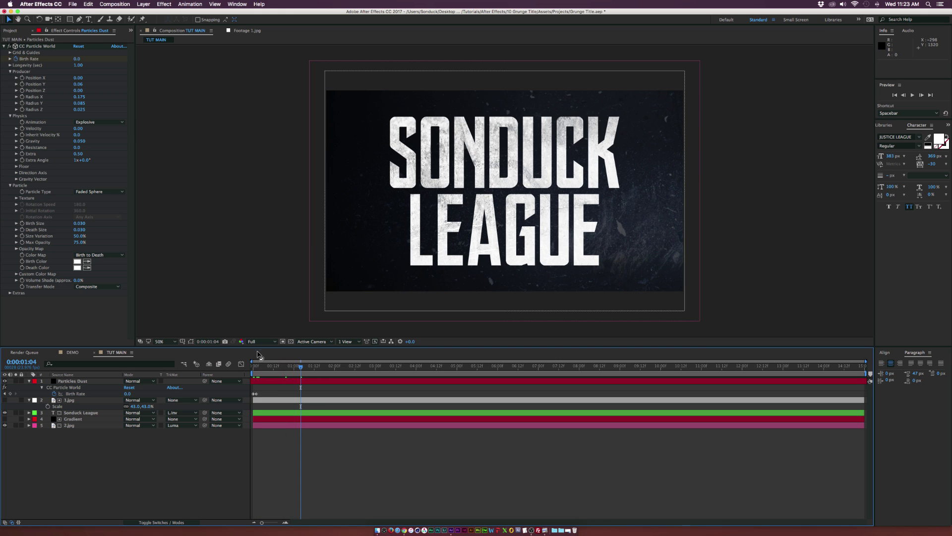
pyautogui.click(249, 370)
pyautogui.click(79, 59)
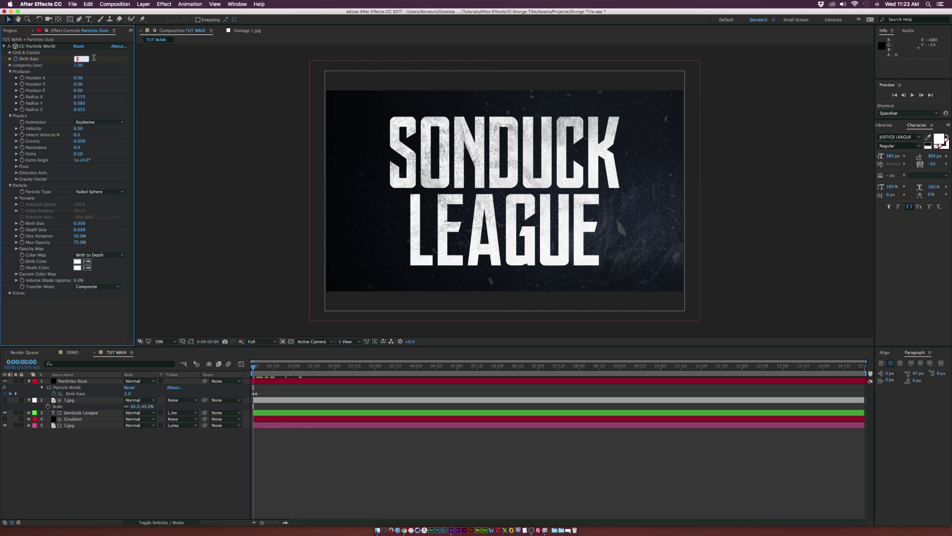
pyautogui.write('1')
pyautogui.click(200, 136)
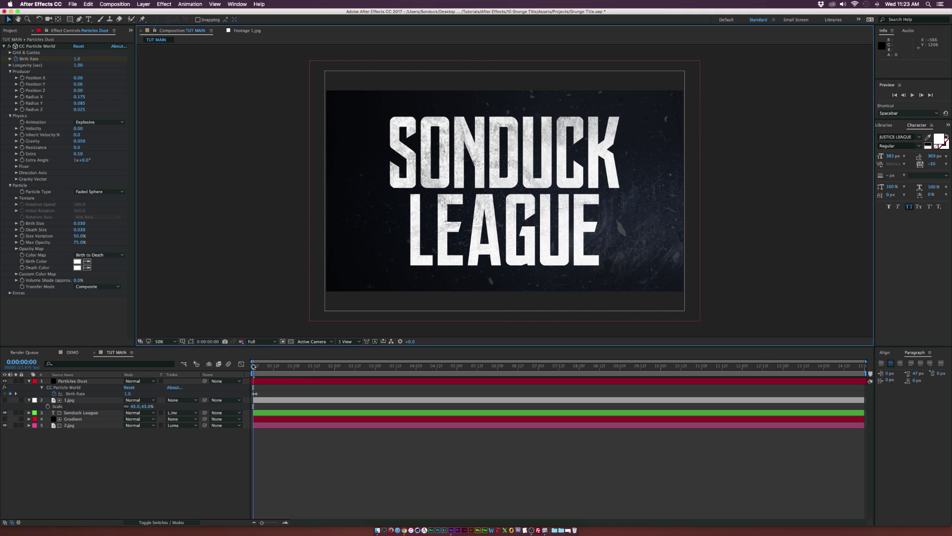
pyautogui.moveTo(253, 365); pyautogui.dragTo(294, 366)
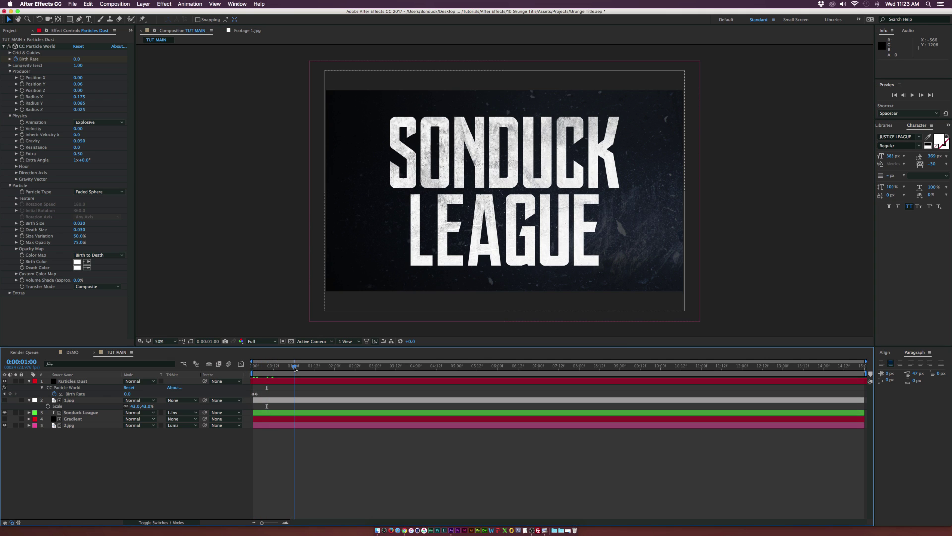
pyautogui.moveTo(79, 382); pyautogui.dragTo(78, 419)
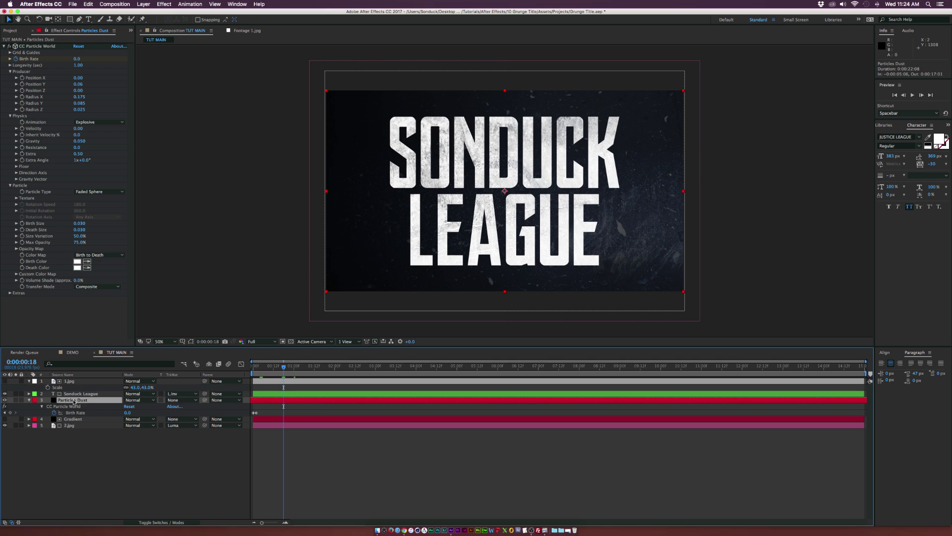
# - Duplicate Particles Dust via Edit > Duplicate and rename the copy 'Particles Float'
pyautogui.click(88, 4)
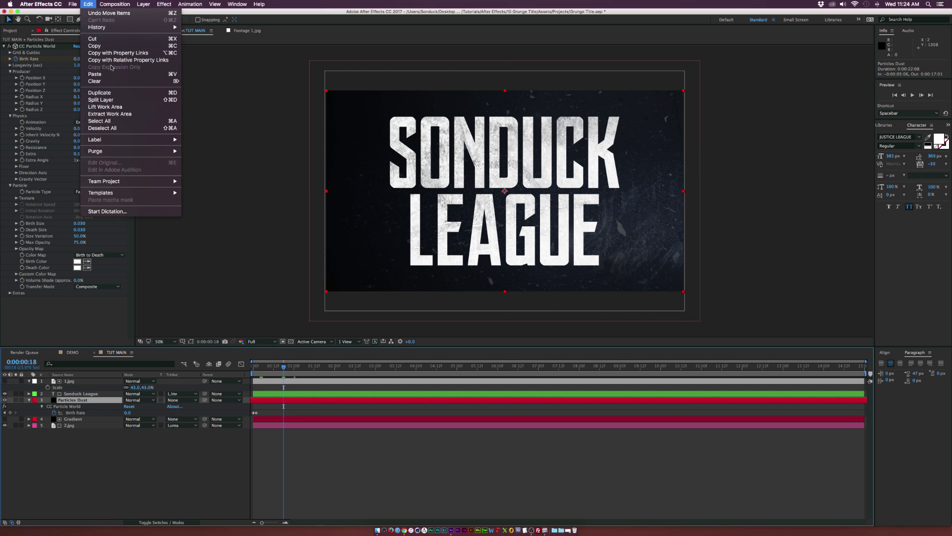
pyautogui.click(100, 93)
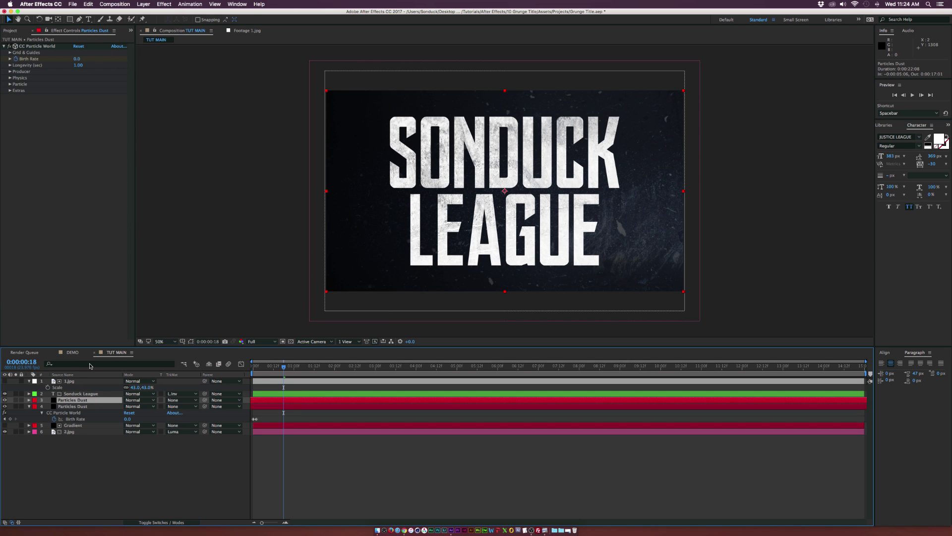
pyautogui.press('Return')
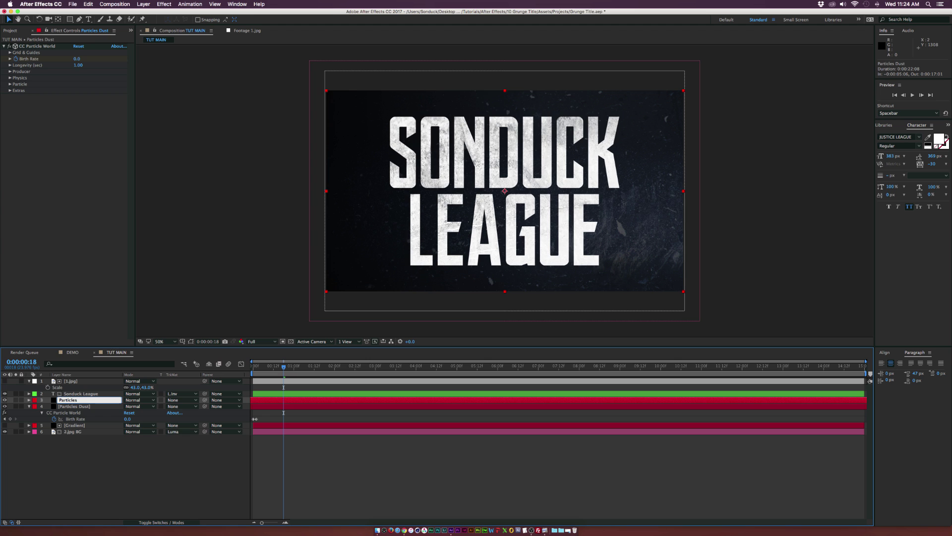
pyautogui.write('Particles Float')
pyautogui.press('Return')
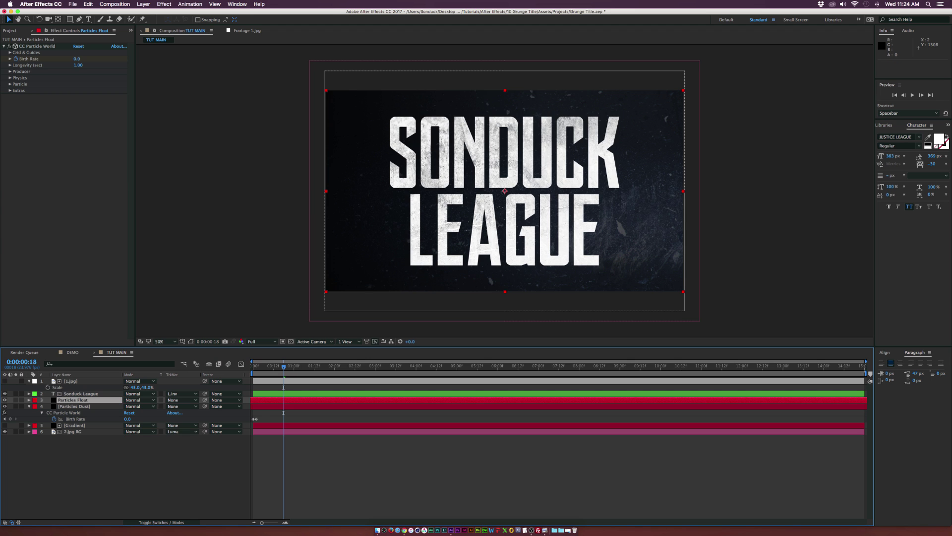
# - Set Particles Float Birth and Death Size to 0.07, Size Variation 100% and Max Opacity 45%
pyautogui.click(9, 84)
pyautogui.click(79, 122)
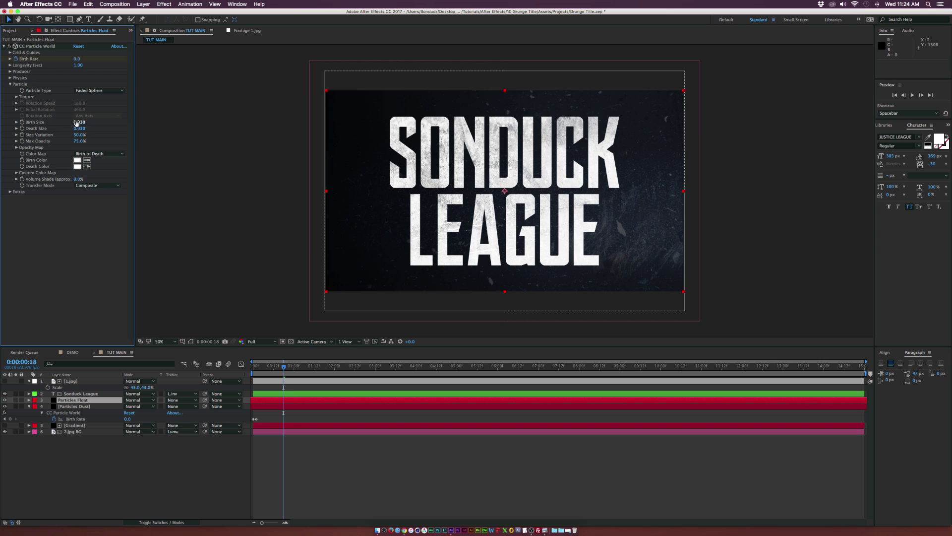
pyautogui.write('0.0370')
pyautogui.press('Tab')
pyautogui.write('0.07')
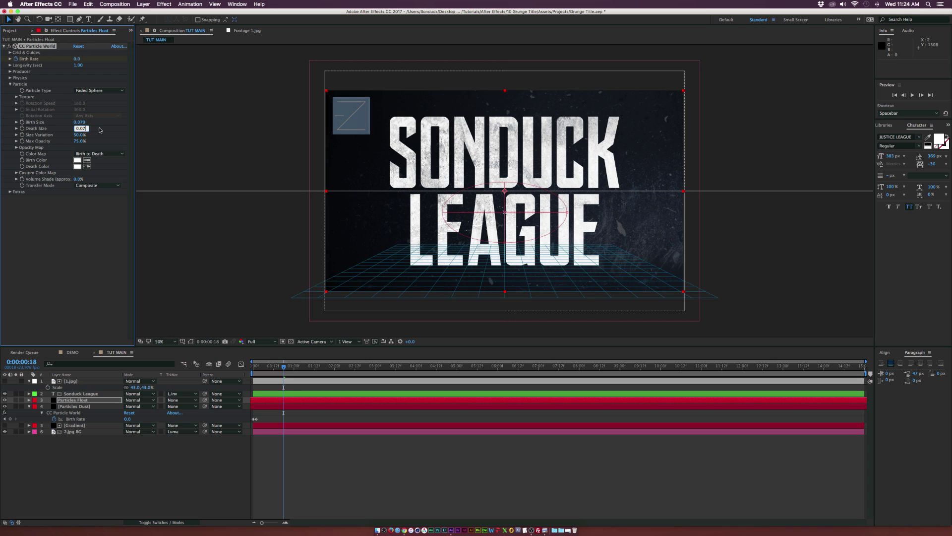
pyautogui.press('Return')
pyautogui.click(80, 135)
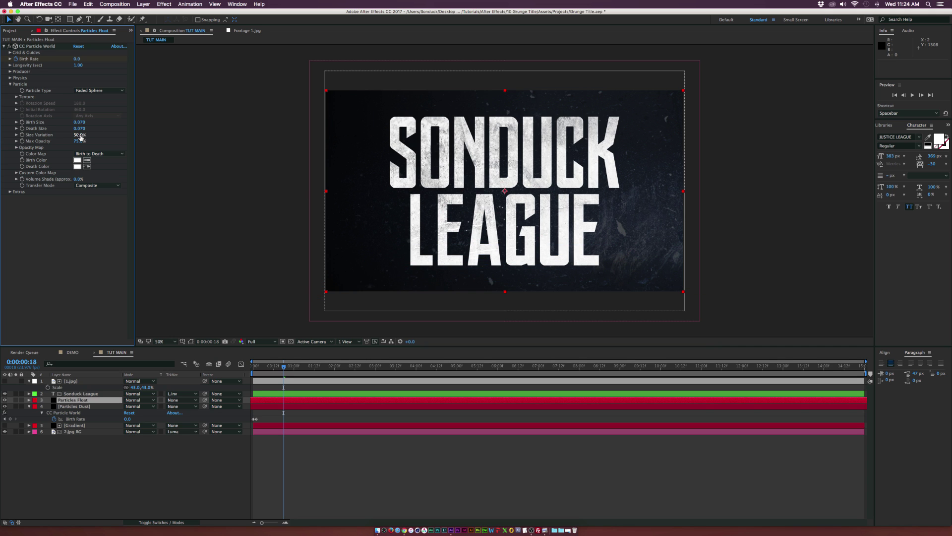
pyautogui.write('100')
pyautogui.press('Return')
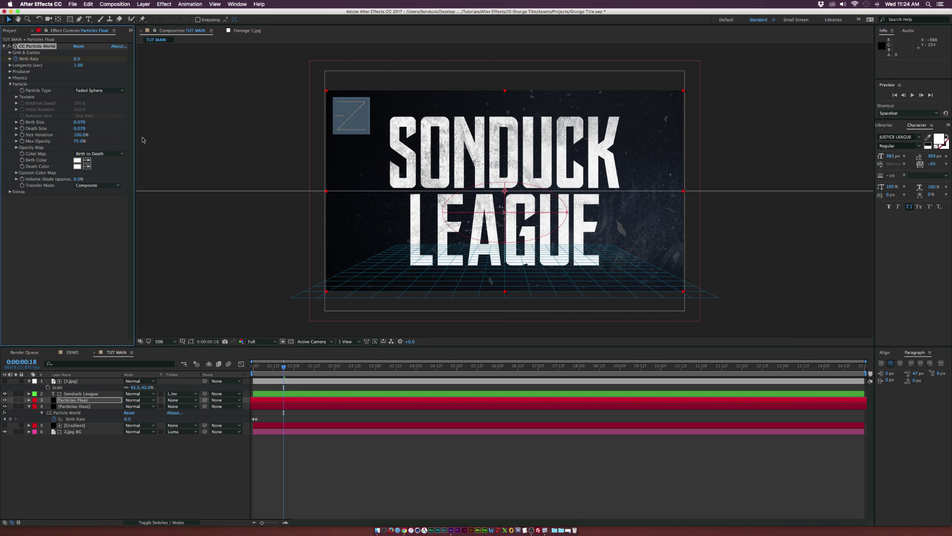
pyautogui.click(80, 142)
pyautogui.write('45')
pyautogui.press('Return')
# - Set the particle physics to Velocity 0.2, Gravity 0 and Resistance 0.5, then preview
pyautogui.click(11, 78)
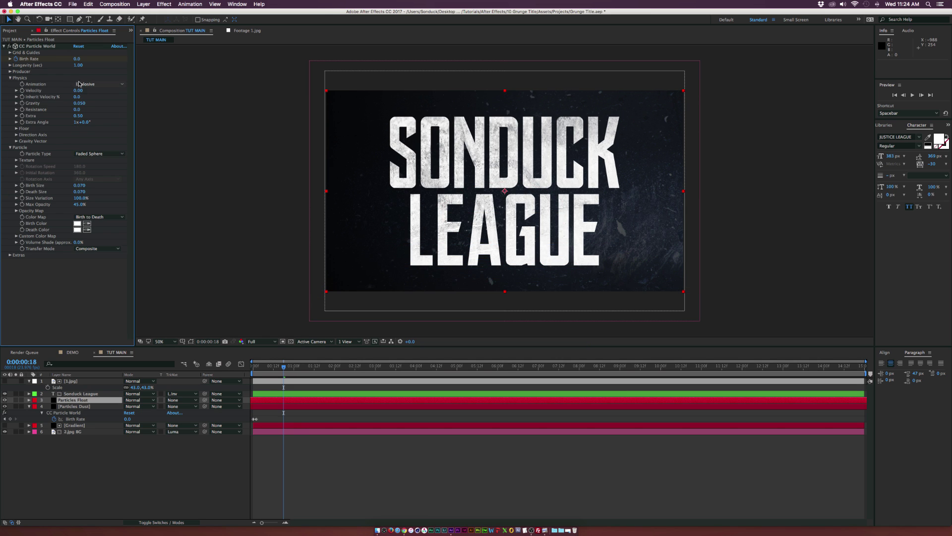
pyautogui.click(78, 91)
pyautogui.write('.2')
pyautogui.press('Return')
pyautogui.click(79, 103)
pyautogui.write('0')
pyautogui.press('Return')
pyautogui.click(80, 109)
pyautogui.write('.5')
pyautogui.press('Return')
pyautogui.press('space')
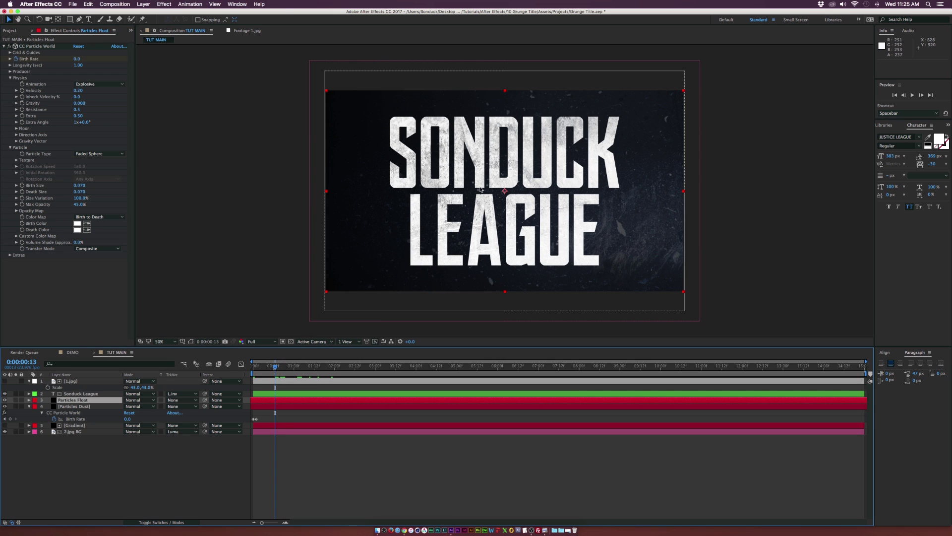
# - Set Particles Float Longevity to 9 and Birth Rate to 0.1
pyautogui.click(79, 65)
pyautogui.write('1')
pyautogui.press('Return')
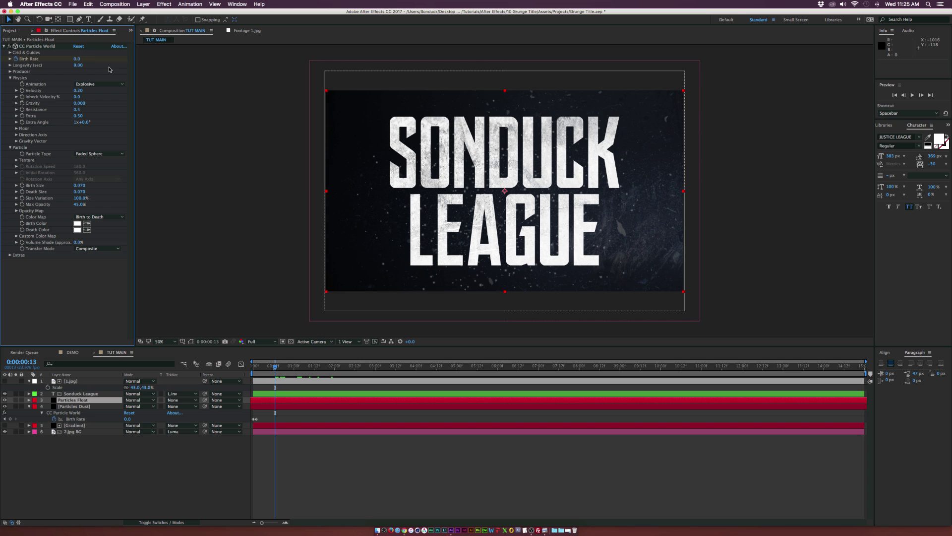
pyautogui.click(262, 418)
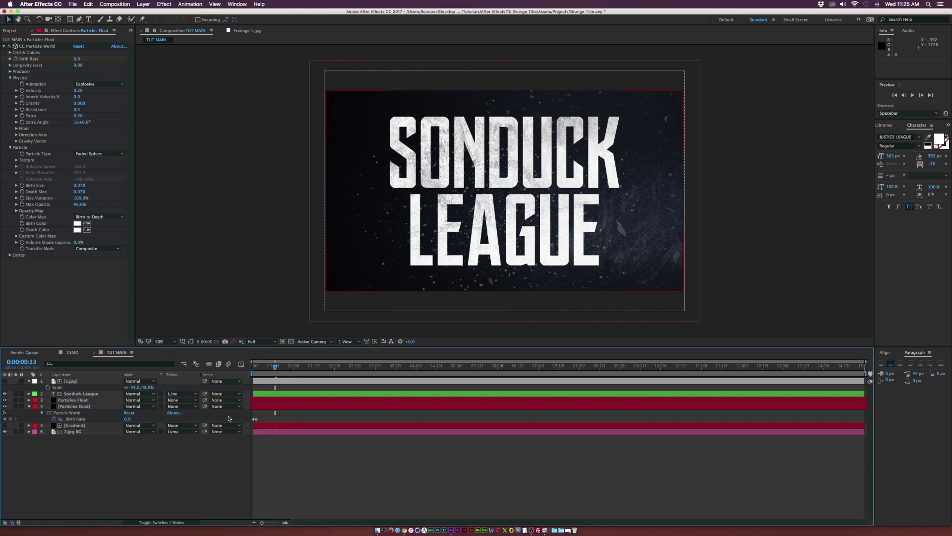
pyautogui.click(63, 419)
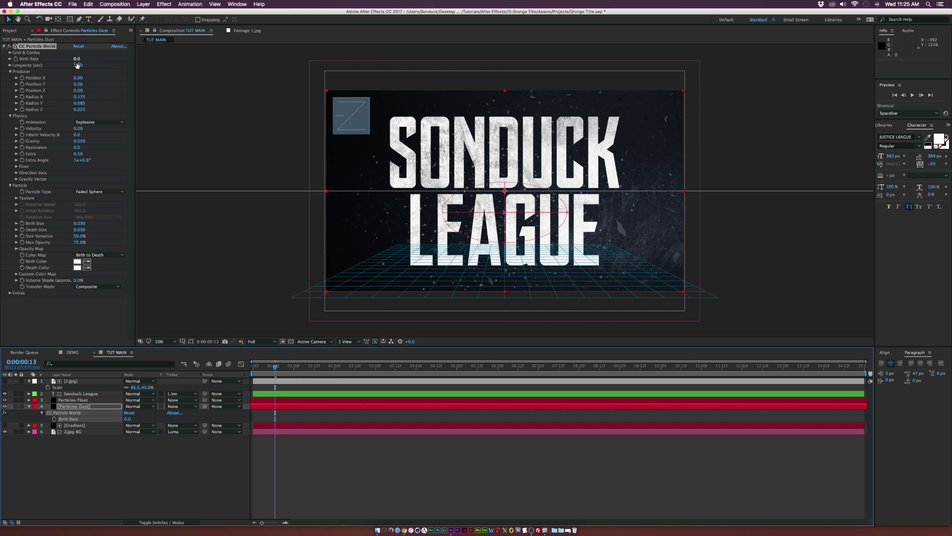
pyautogui.click(77, 60)
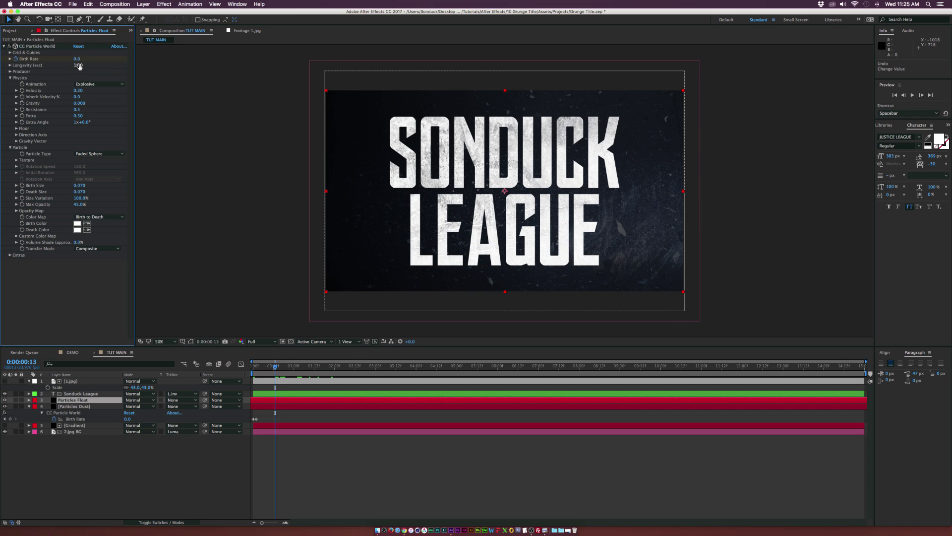
pyautogui.click(79, 65)
pyautogui.write('9')
pyautogui.press('Return')
pyautogui.click(17, 59)
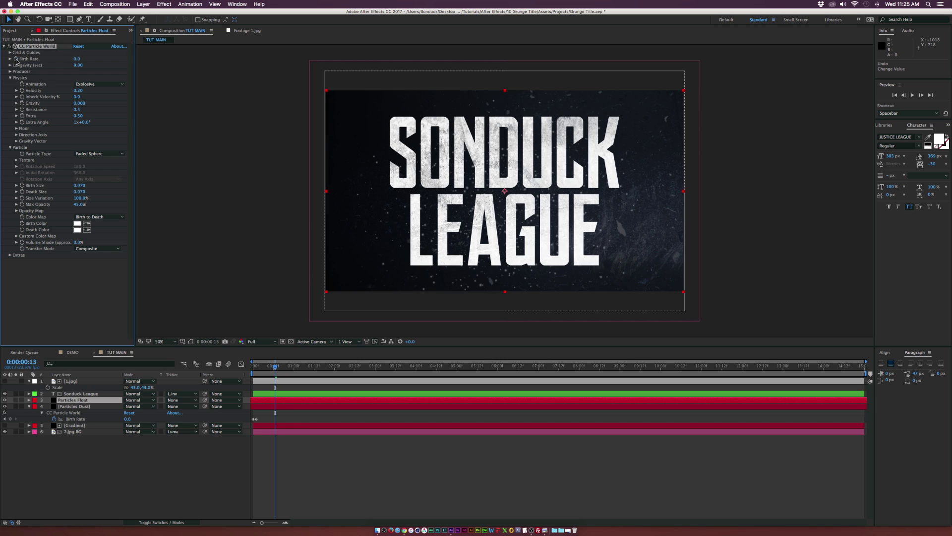
pyautogui.click(78, 59)
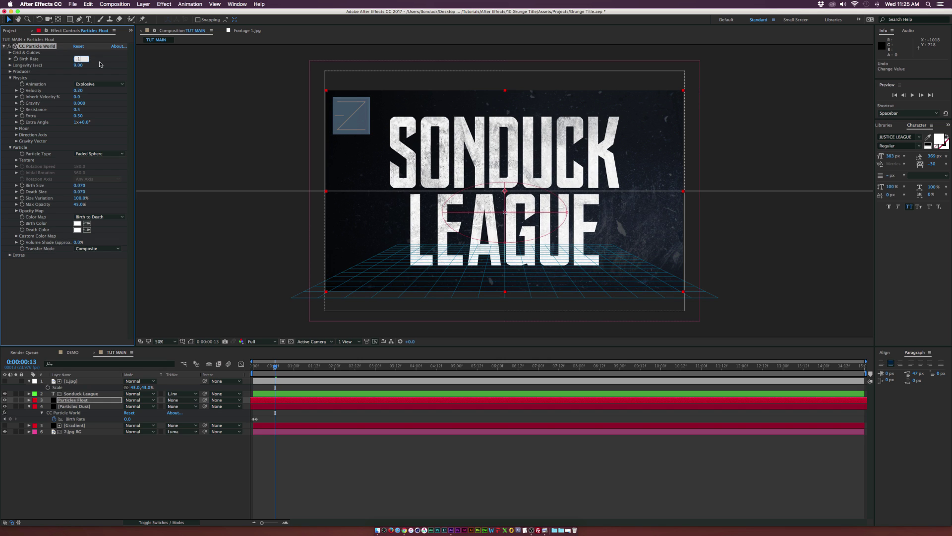
pyautogui.write('.1')
pyautogui.press('Return')
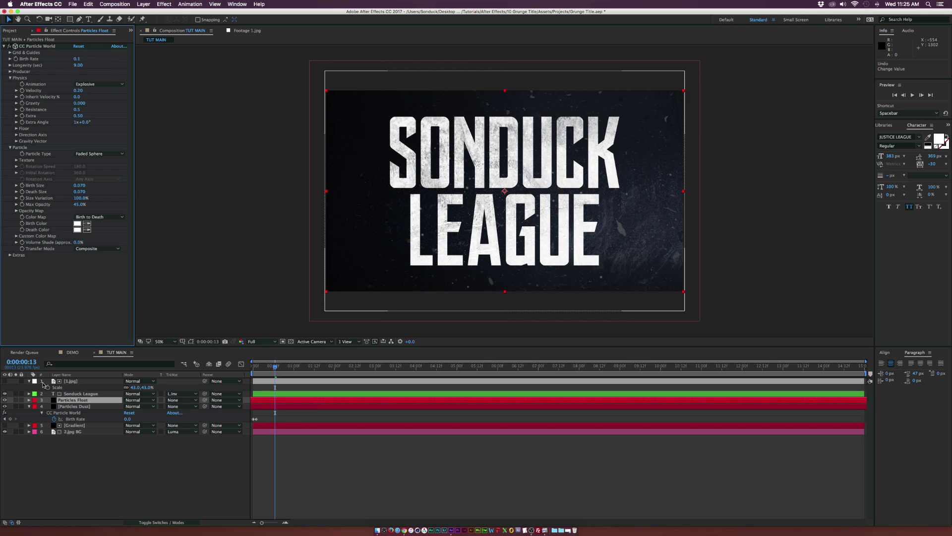
# - Solo Particles Float and widen its emitter Radius X to 0.605
pyautogui.click(16, 399)
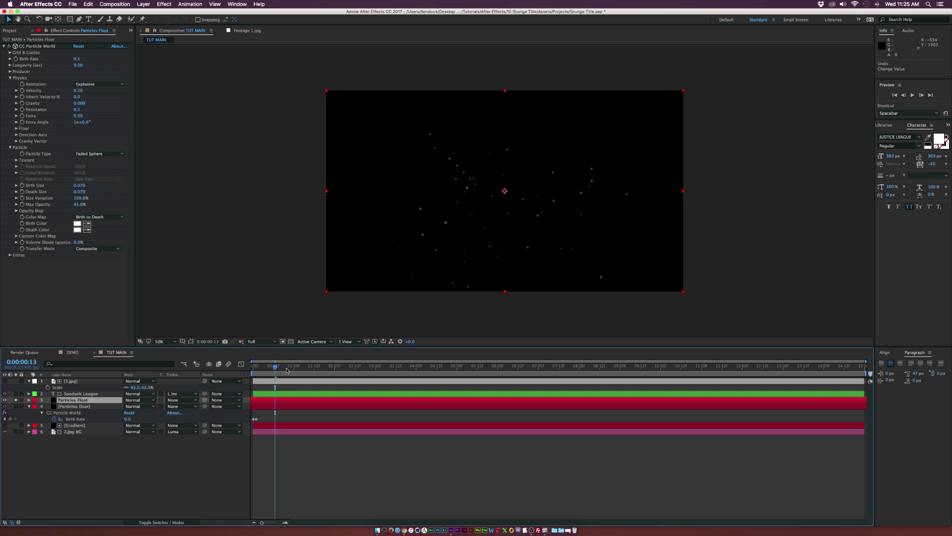
pyautogui.moveTo(287, 369); pyautogui.dragTo(372, 369)
pyautogui.click(10, 72)
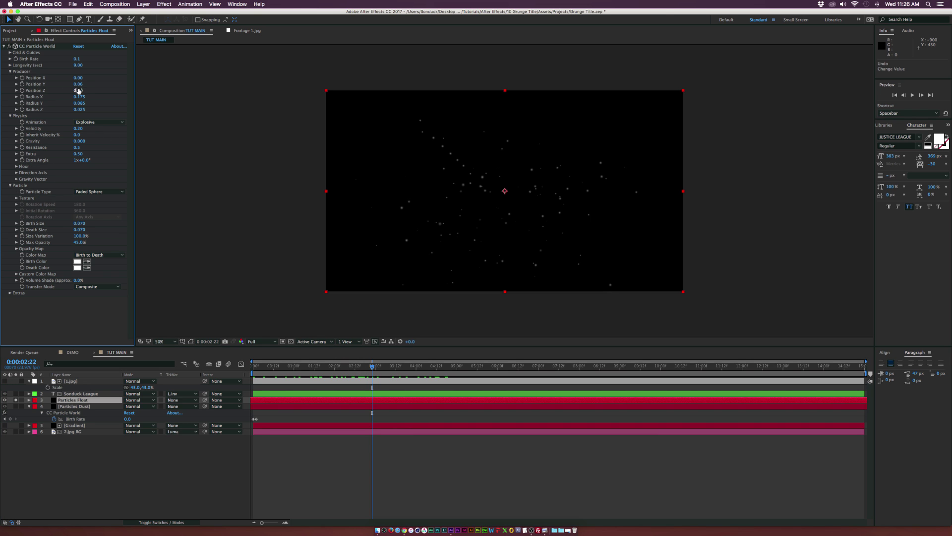
pyautogui.moveTo(78, 99)
pyautogui.mouseDown()
pyautogui.moveTo(100, 98)
pyautogui.moveTo(94, 104)
pyautogui.mouseUp()
# - Show all layers again and scrub from the start to check the particle burst
pyautogui.click(16, 399)
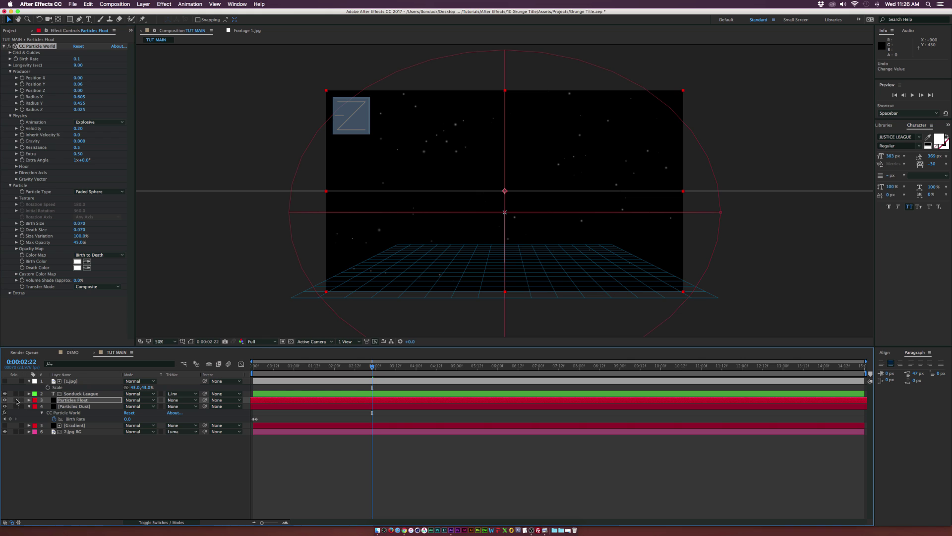
pyautogui.click(133, 469)
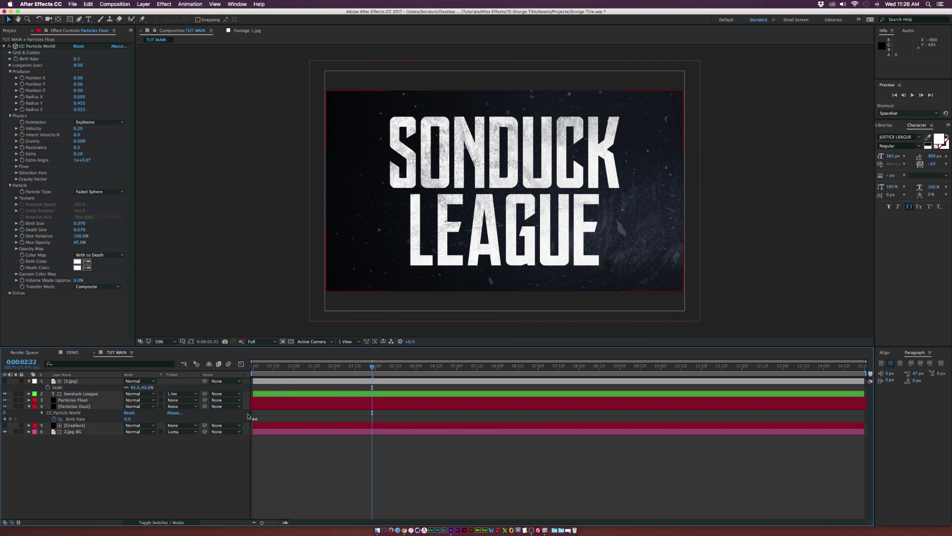
pyautogui.moveTo(292, 373); pyautogui.dragTo(413, 369)
# - Create a new solid named Vignette
pyautogui.click(121, 447)
pyautogui.press('u')
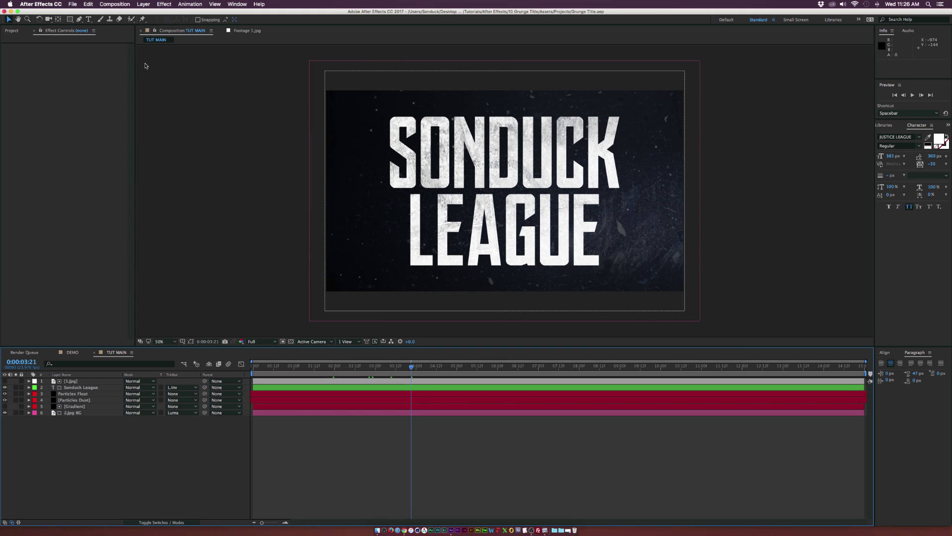
pyautogui.press('super+y')
pyautogui.write('Vignette')
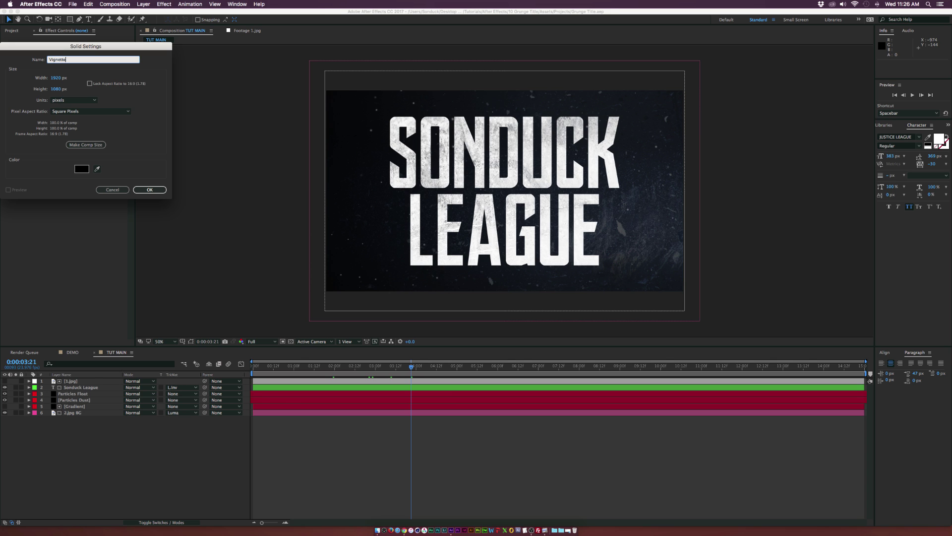
pyautogui.press('Return')
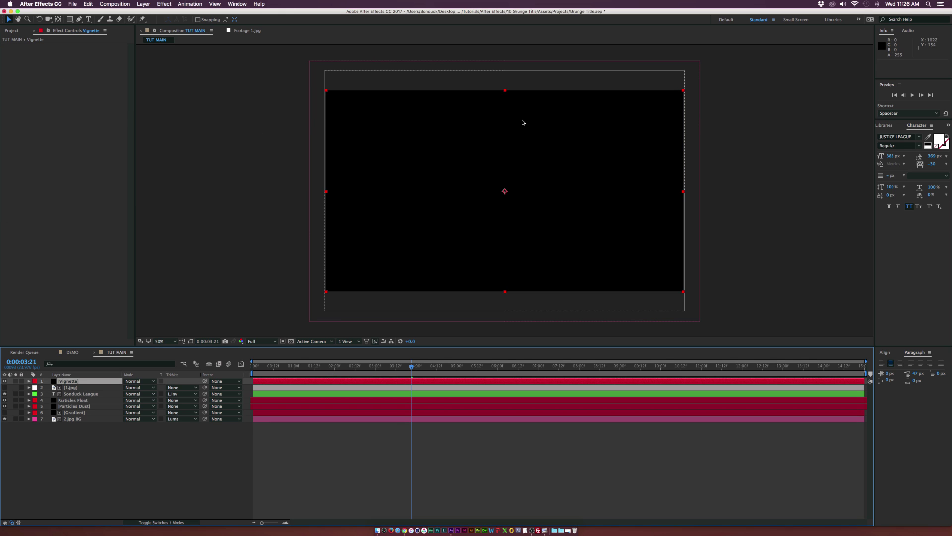
# - Add a full-layer ellipse mask to Vignette and set its mode to Subtract
pyautogui.click(70, 21)
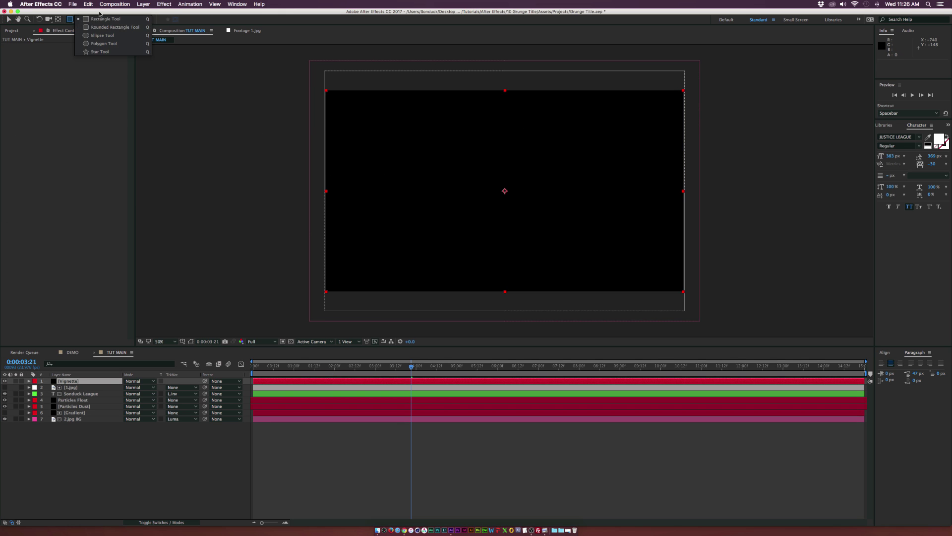
pyautogui.click(103, 35)
pyautogui.doubleClick(70, 20)
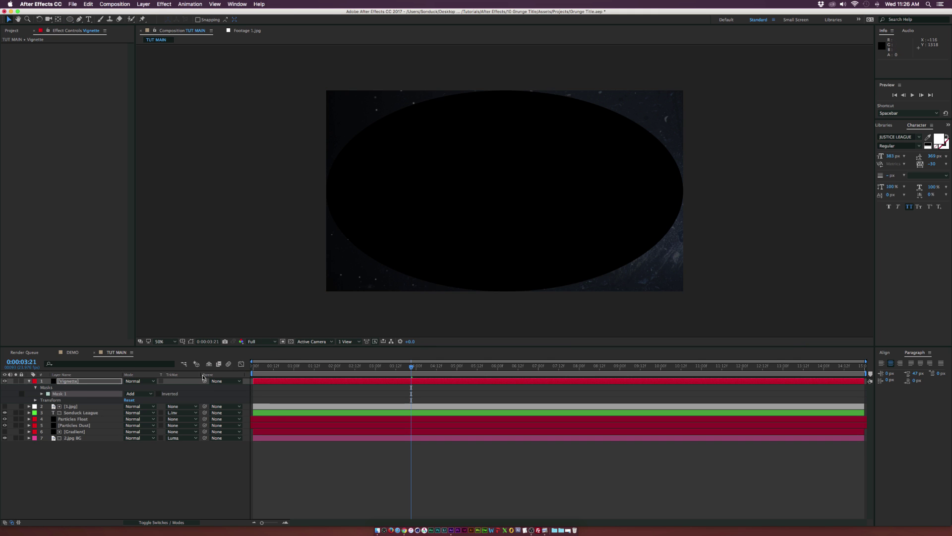
pyautogui.click(140, 392)
pyautogui.click(134, 412)
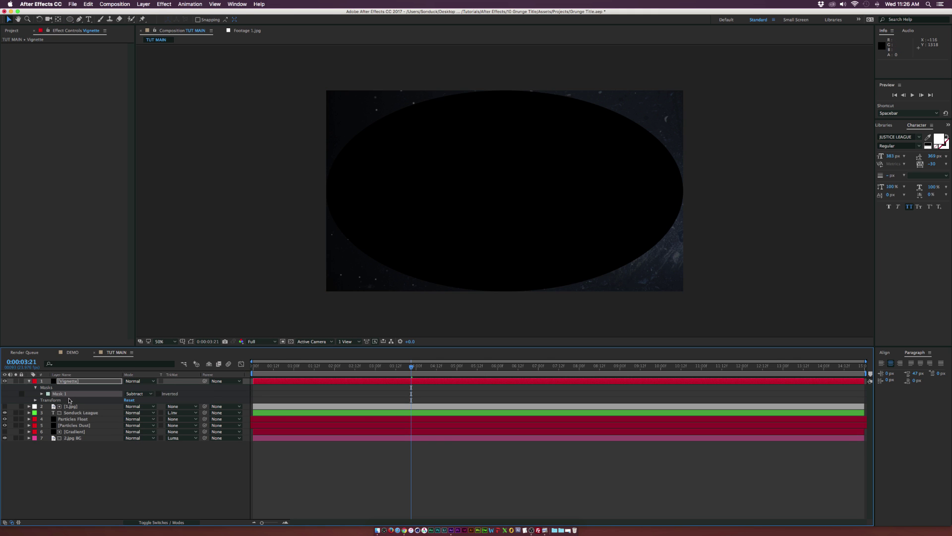
# - Feather the vignette mask to 369 px and expand it to 215 px
pyautogui.click(41, 394)
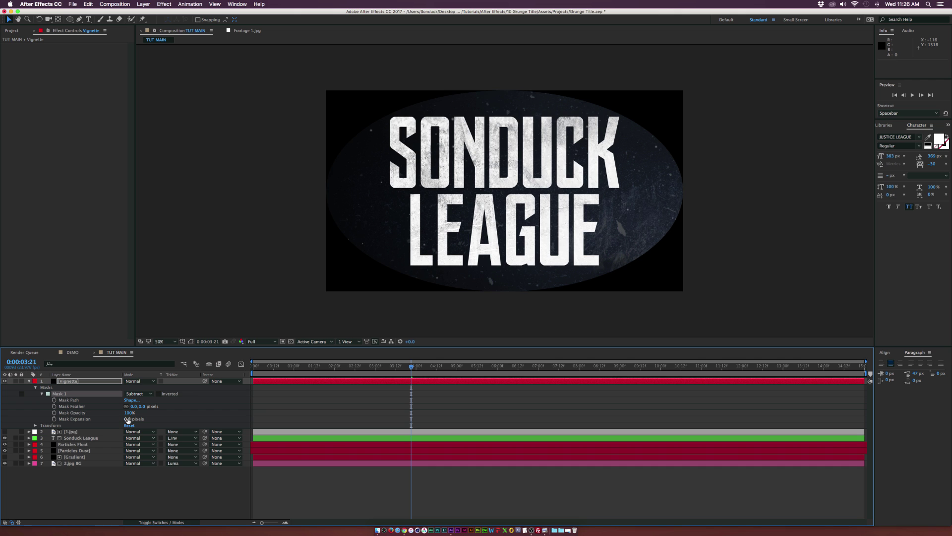
pyautogui.moveTo(134, 406); pyautogui.dragTo(278, 409)
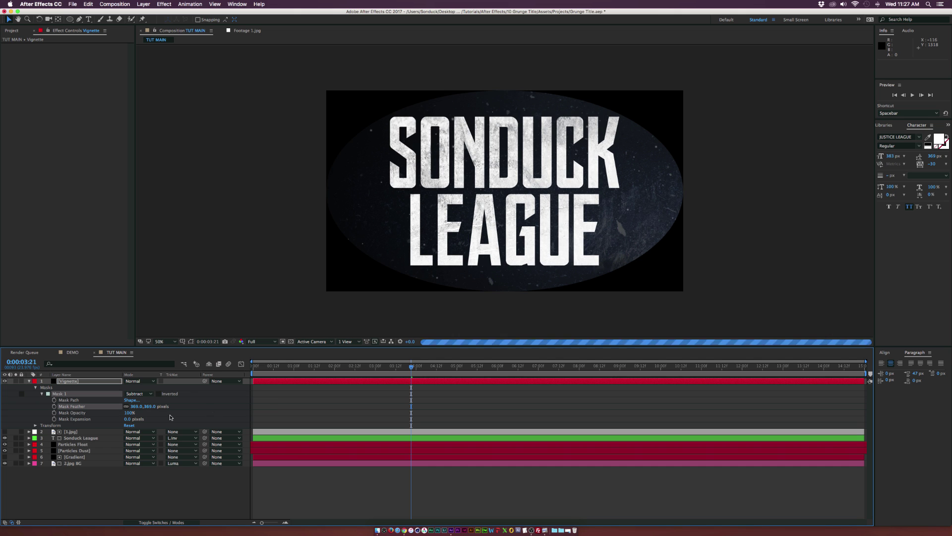
pyautogui.moveTo(127, 421); pyautogui.dragTo(208, 422)
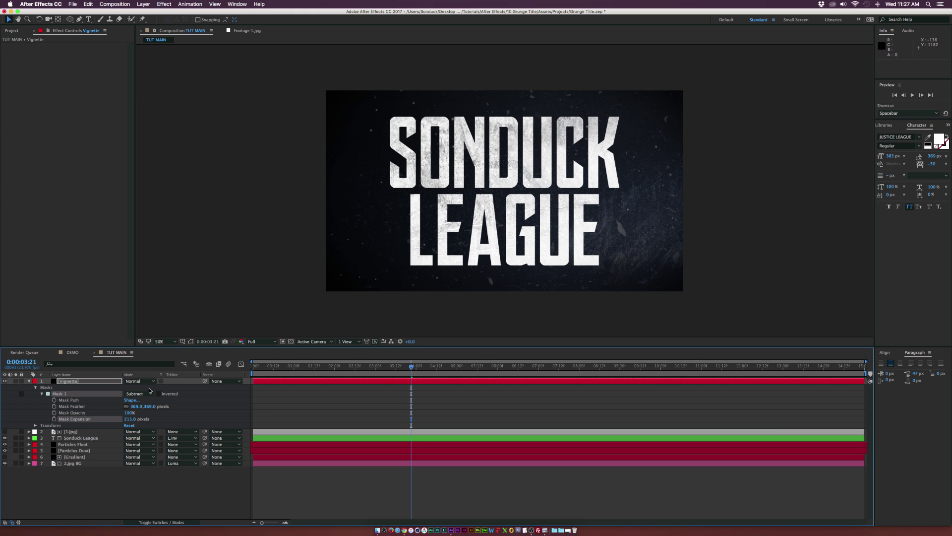
pyautogui.click(116, 454)
pyautogui.press('u')
pyautogui.press('u')
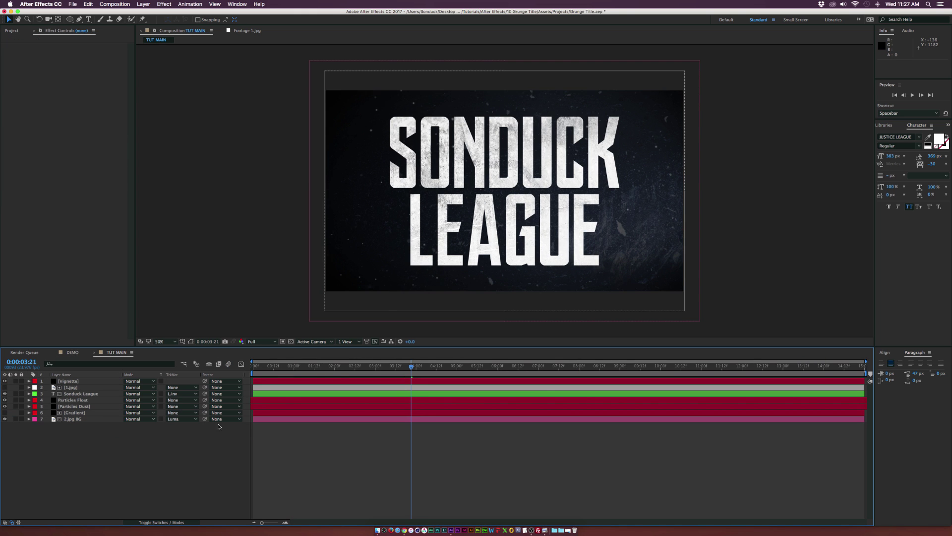
pyautogui.moveTo(268, 368)
pyautogui.mouseDown()
pyautogui.moveTo(253, 367)
pyautogui.moveTo(262, 368)
pyautogui.mouseUp()
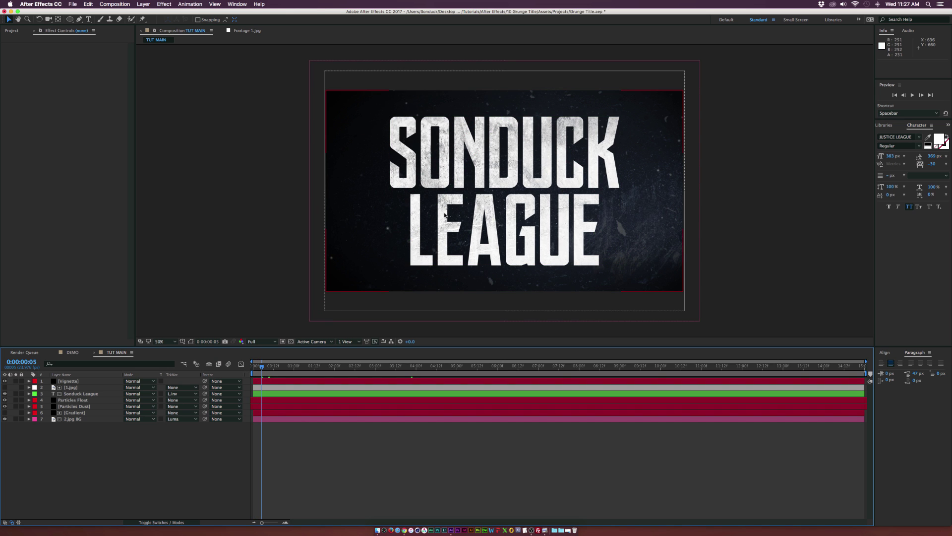
# - Add an adjustment layer above Particles Float with a Brightness & Contrast effect
pyautogui.click(143, 4)
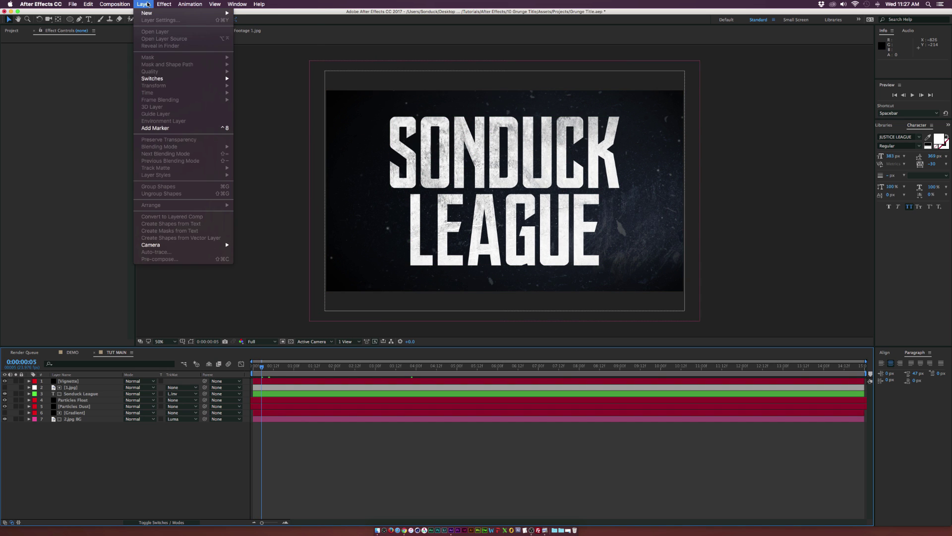
pyautogui.moveTo(149, 13)
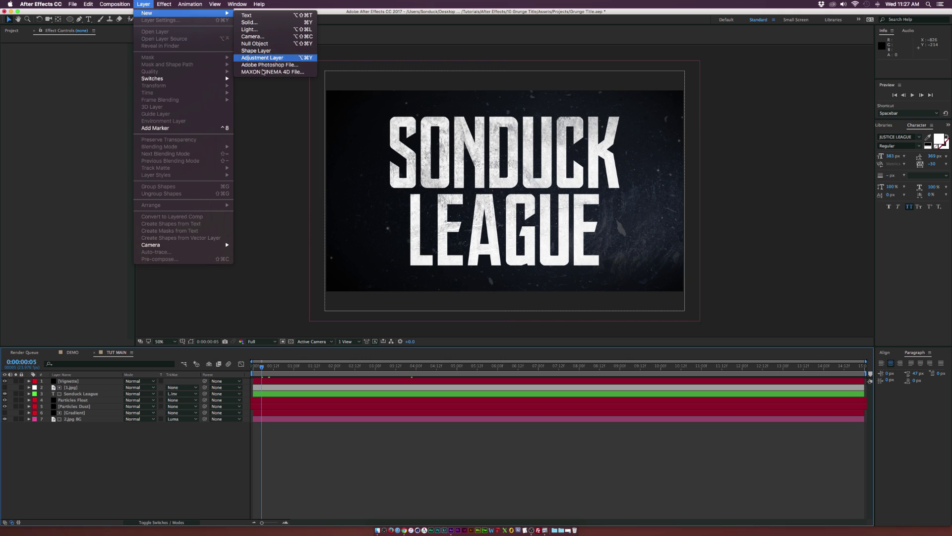
pyautogui.click(270, 58)
pyautogui.moveTo(78, 381); pyautogui.dragTo(83, 407)
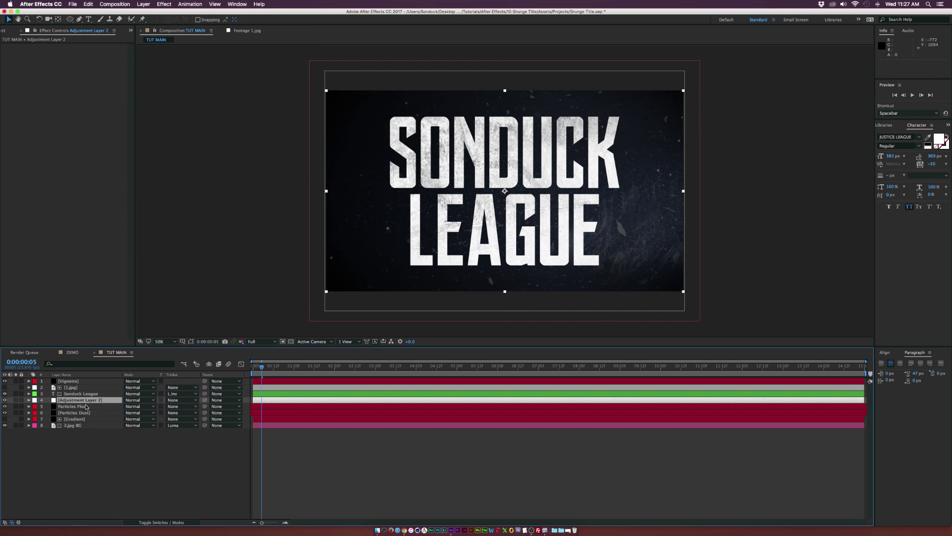
pyautogui.click(164, 4)
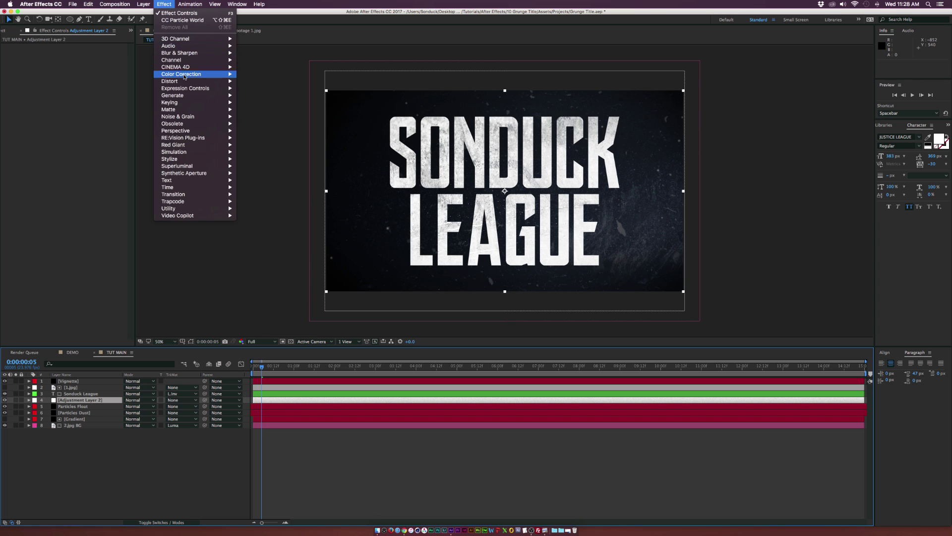
pyautogui.moveTo(183, 74)
pyautogui.click(258, 104)
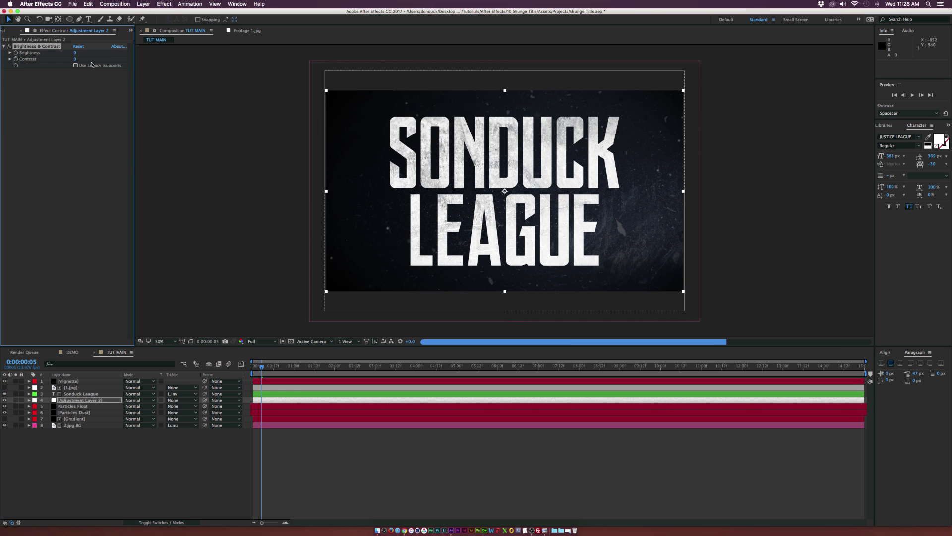
# - Keyframe Brightness 125 and Contrast 62 at frame 0, and Brightness 0 at frame 12
pyautogui.moveTo(76, 53); pyautogui.dragTo(122, 55)
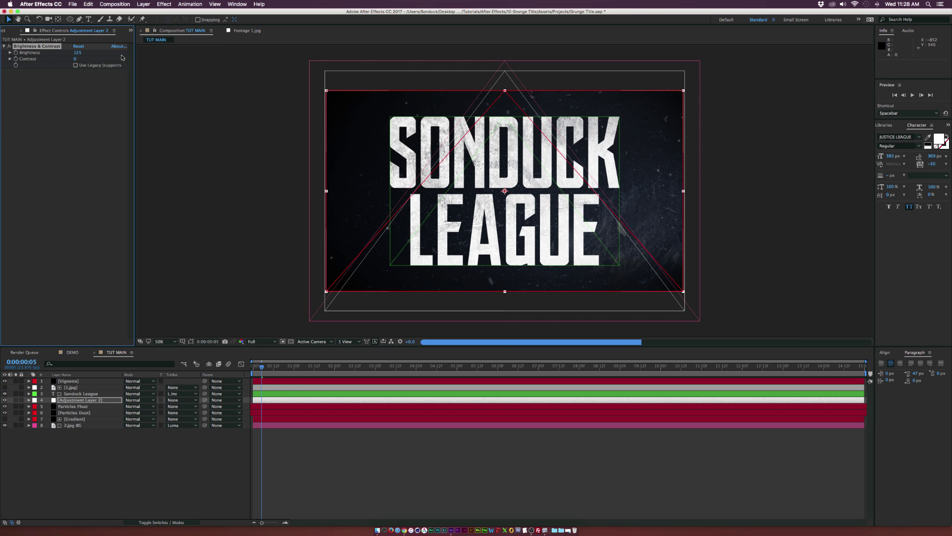
pyautogui.moveTo(74, 60); pyautogui.dragTo(100, 61)
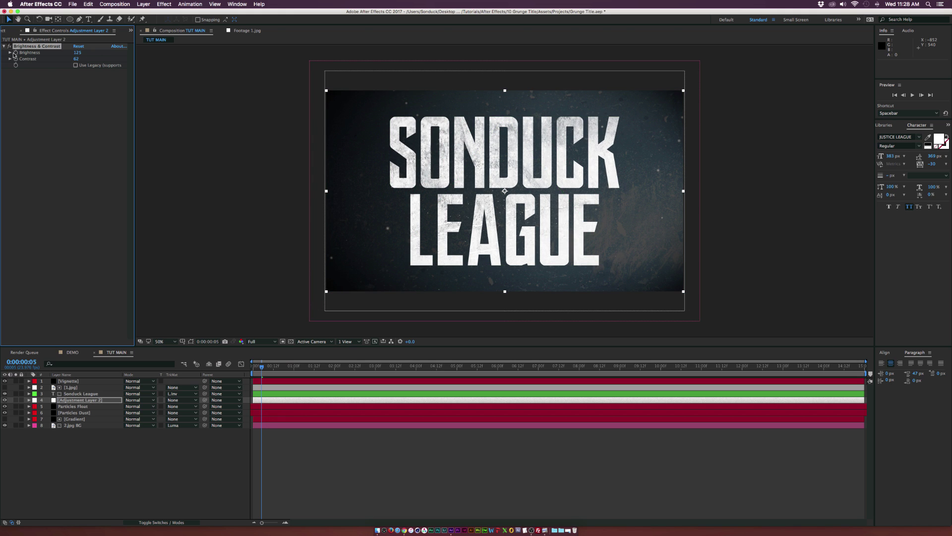
pyautogui.press('u')
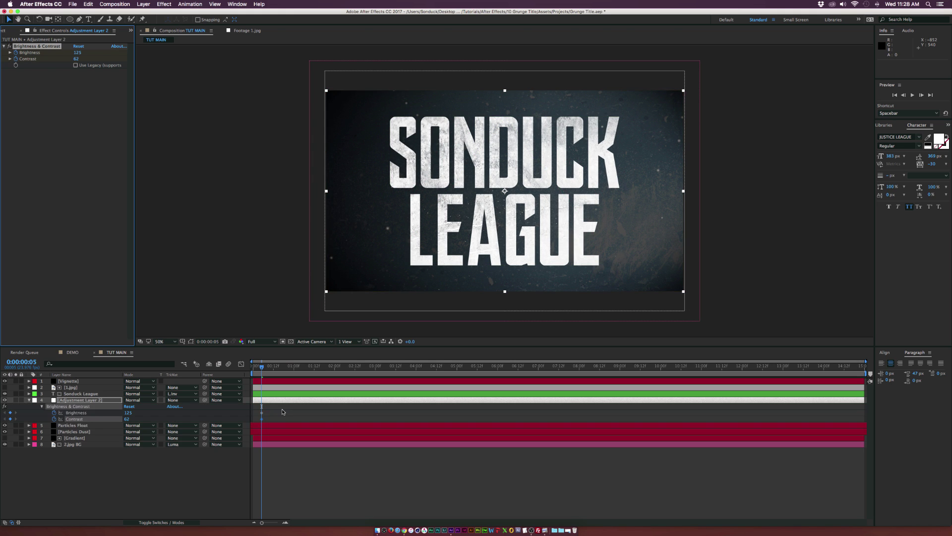
pyautogui.moveTo(263, 416); pyautogui.dragTo(255, 415)
pyautogui.click(271, 365)
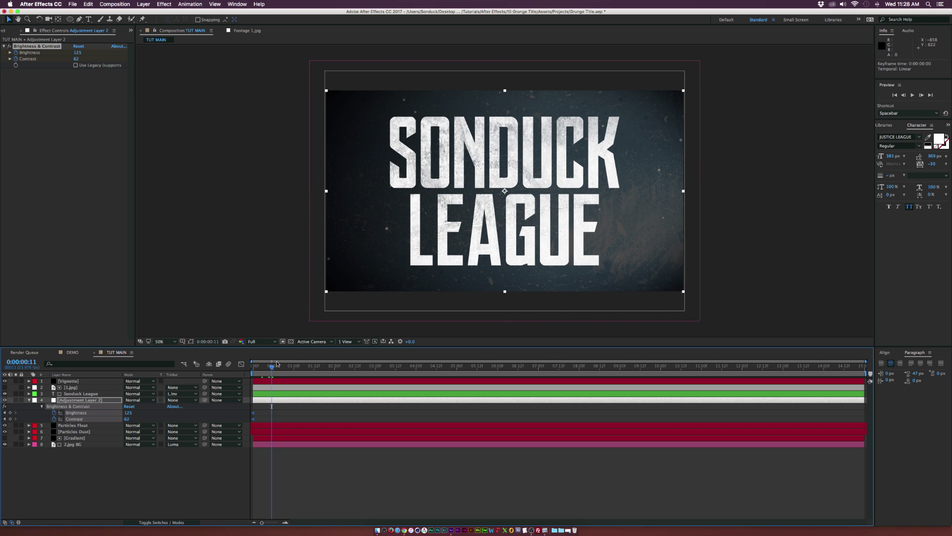
pyautogui.moveTo(266, 372)
pyautogui.mouseDown()
pyautogui.moveTo(255, 370)
pyautogui.moveTo(274, 369)
pyautogui.mouseUp()
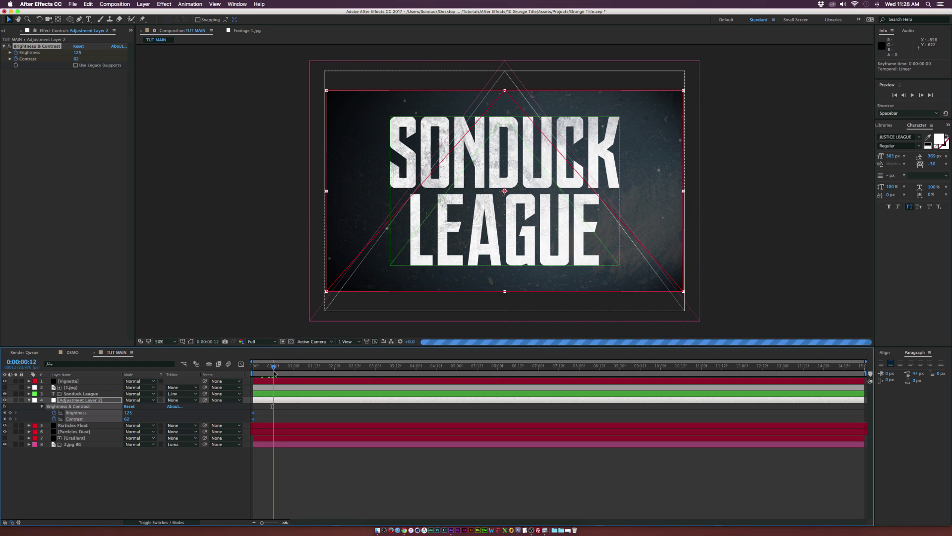
pyautogui.click(76, 53)
pyautogui.write('0')
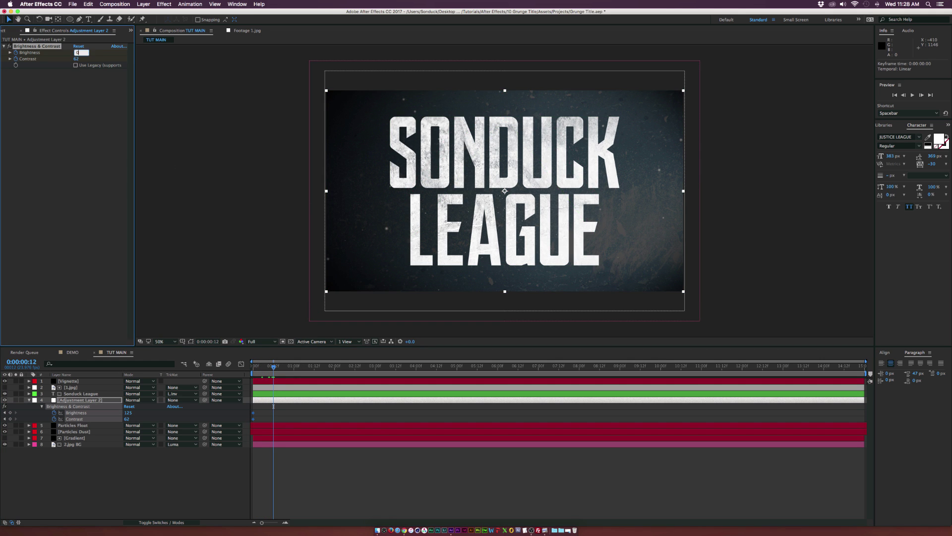
pyautogui.press('Tab')
# - Zero the Contrast at frame 12 and add a Tint mapping white to #2886D4
pyautogui.write('0')
pyautogui.press('Return')
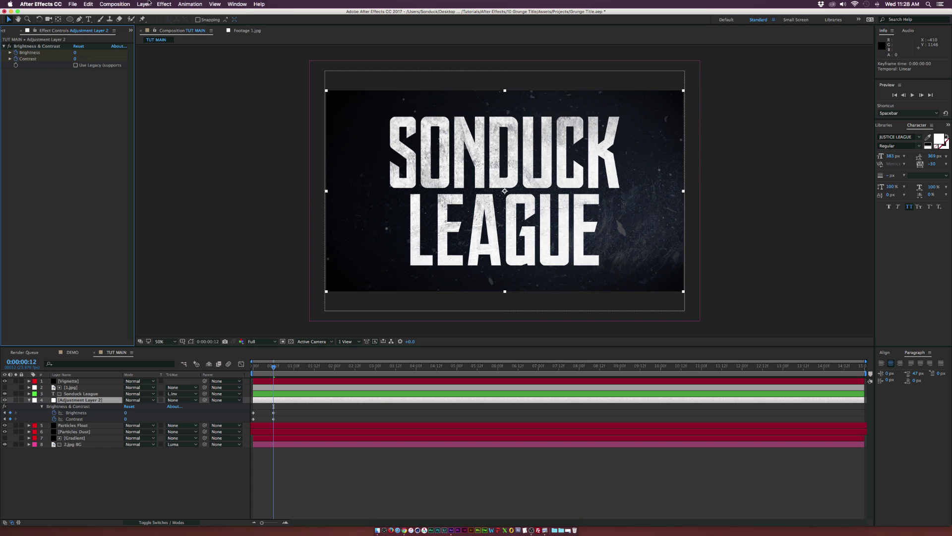
pyautogui.click(163, 4)
pyautogui.moveTo(209, 73)
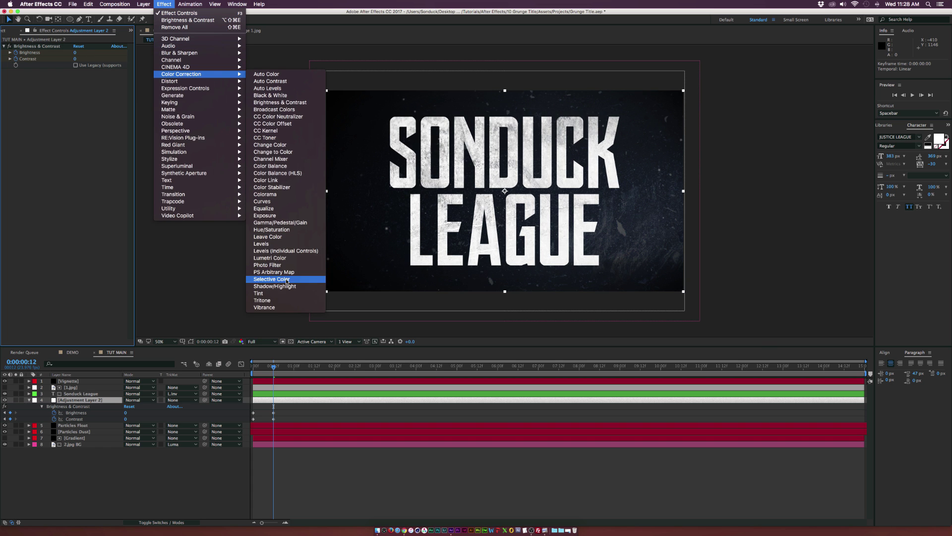
pyautogui.click(278, 293)
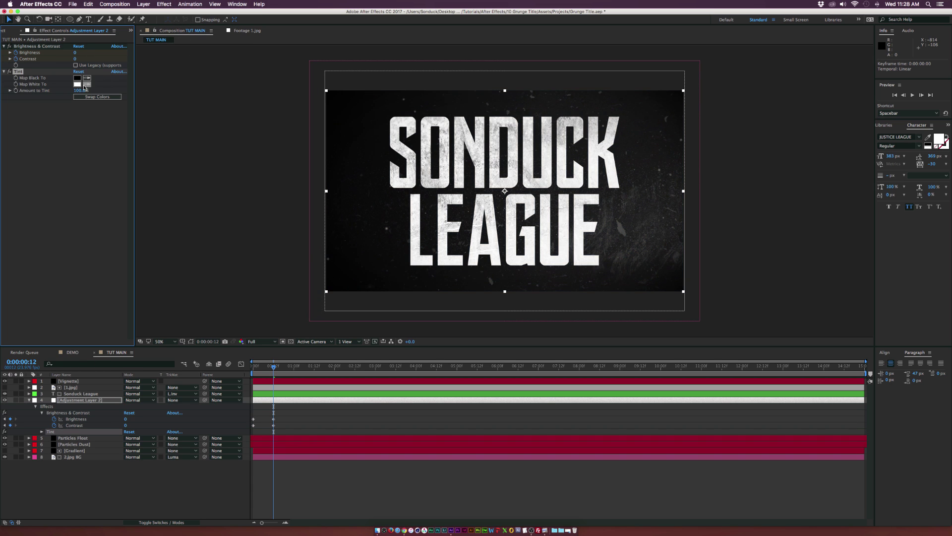
pyautogui.click(78, 85)
pyautogui.click(131, 144)
pyautogui.write('2886D4')
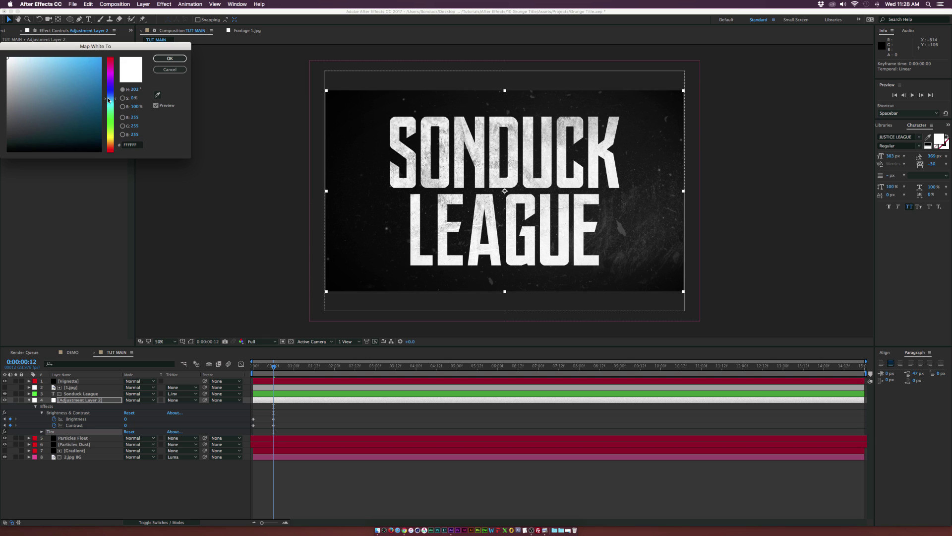
pyautogui.click(167, 59)
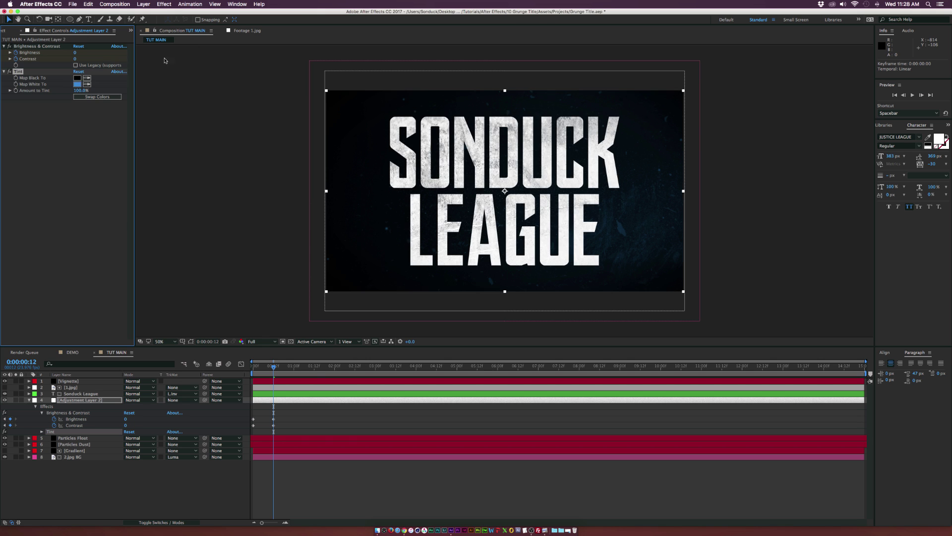
# - Map the Tint's blacks to dark navy #021627 with a 50% Amount to Tint
pyautogui.click(77, 79)
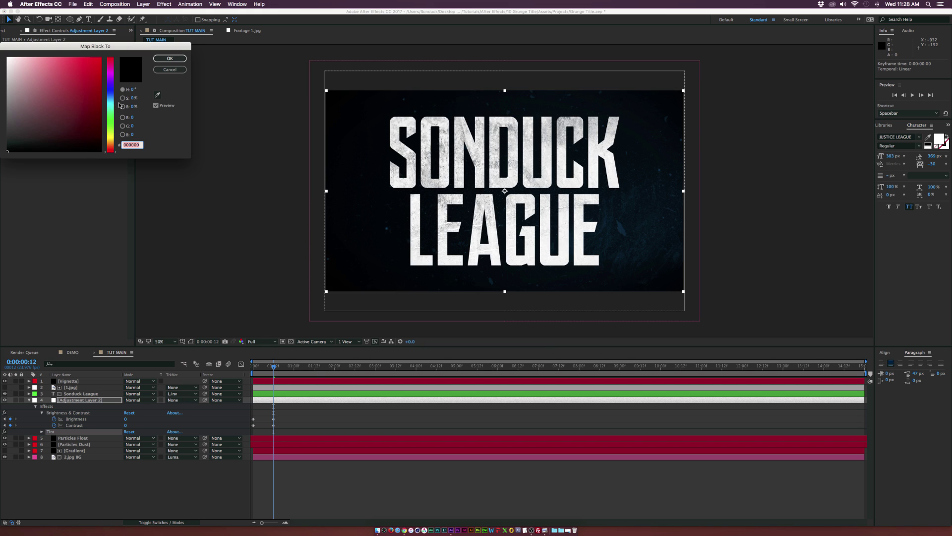
pyautogui.moveTo(112, 102); pyautogui.dragTo(112, 98)
pyautogui.click(96, 137)
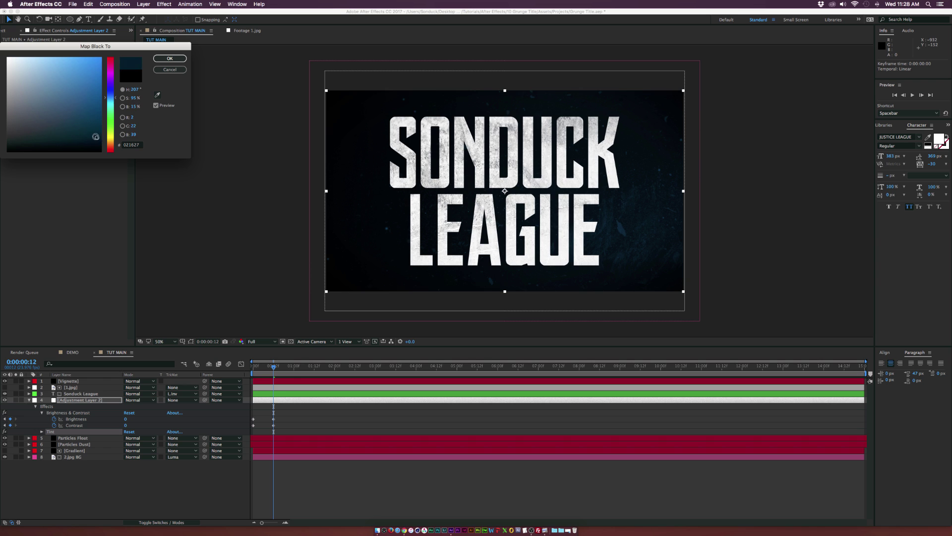
pyautogui.click(169, 58)
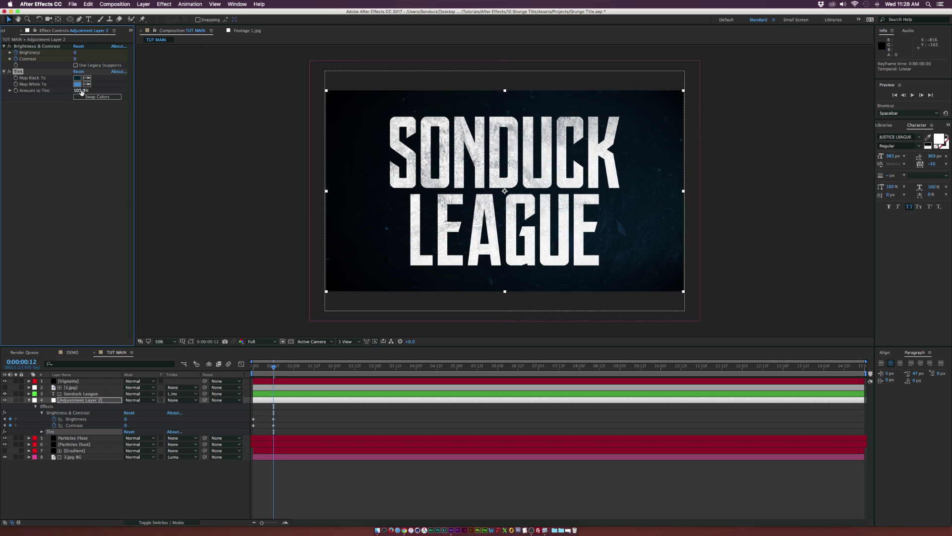
pyautogui.write('50')
pyautogui.click(102, 222)
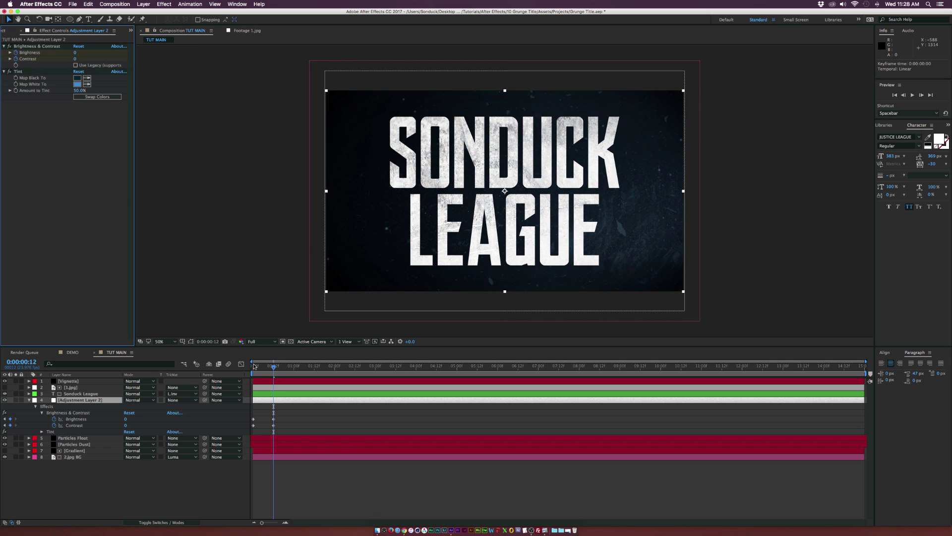
# - Keyframe Amount to Tint from 50% at frame 0 to 0% at frame 12
pyautogui.press('Home')
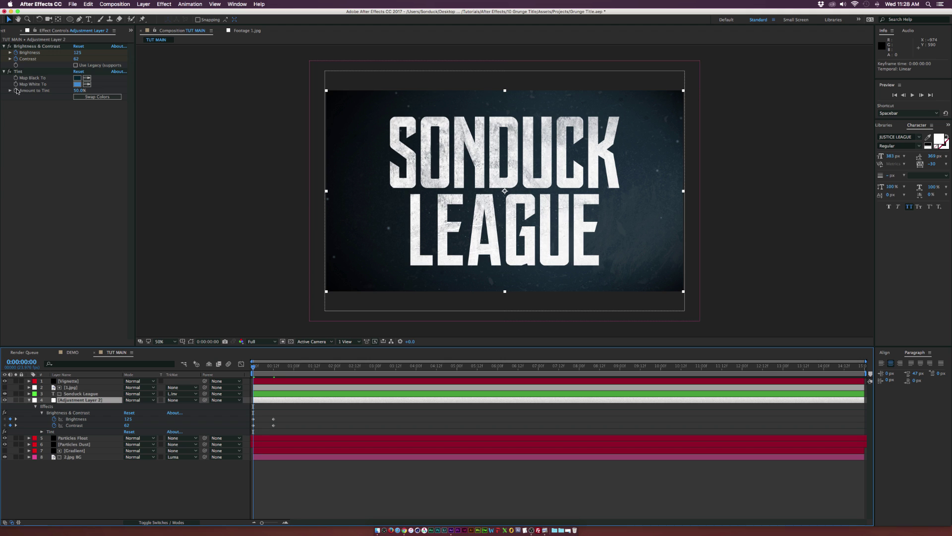
pyautogui.click(49, 94)
pyautogui.moveTo(271, 367); pyautogui.dragTo(274, 368)
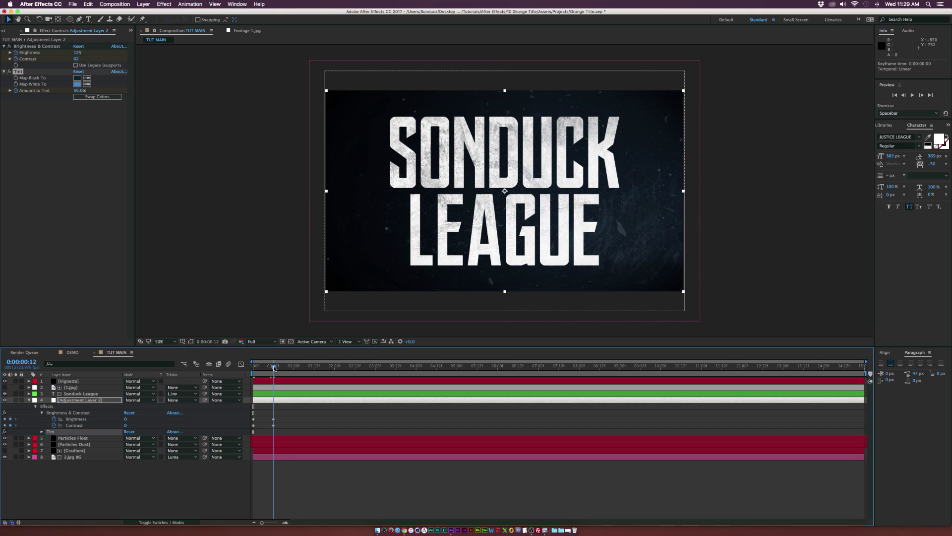
pyautogui.click(78, 90)
pyautogui.write('0')
pyautogui.press('Return')
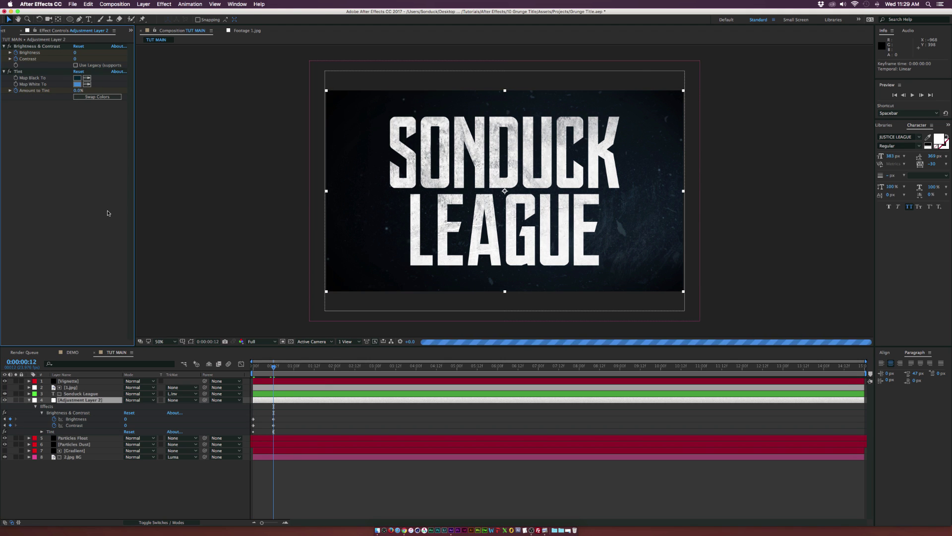
pyautogui.click(252, 366)
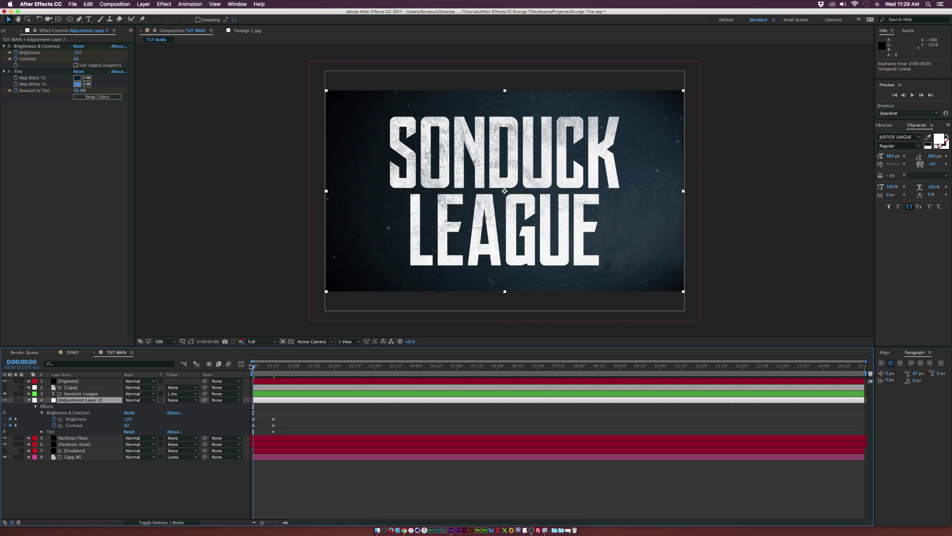
# - Add Gaussian Blur keyframed from 14 to 0 by frame 12 with Repeat Edge Pixels, then preview
pyautogui.click(165, 4)
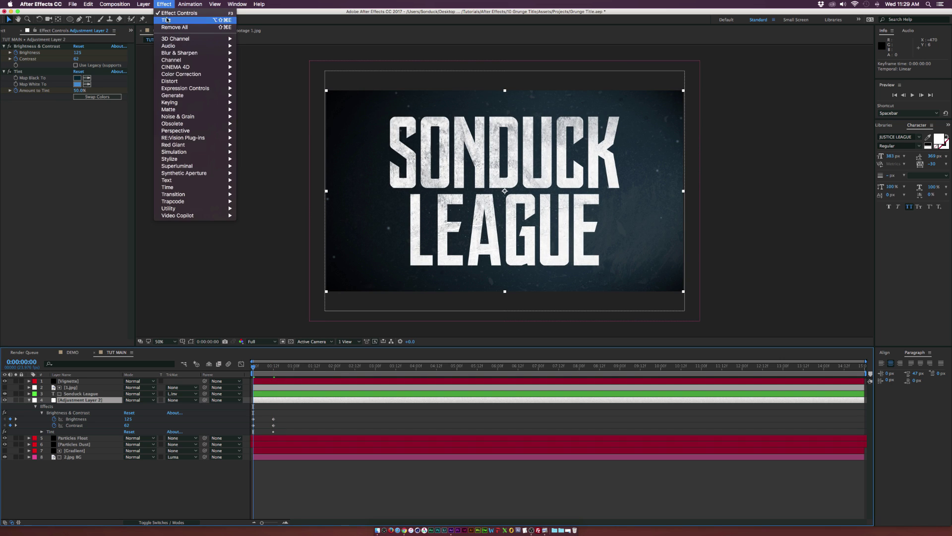
pyautogui.moveTo(174, 54)
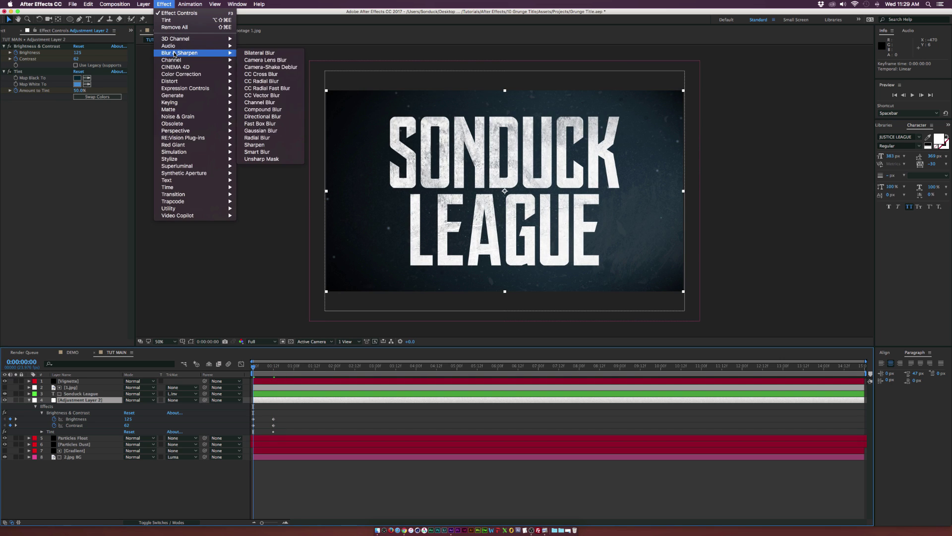
pyautogui.click(261, 130)
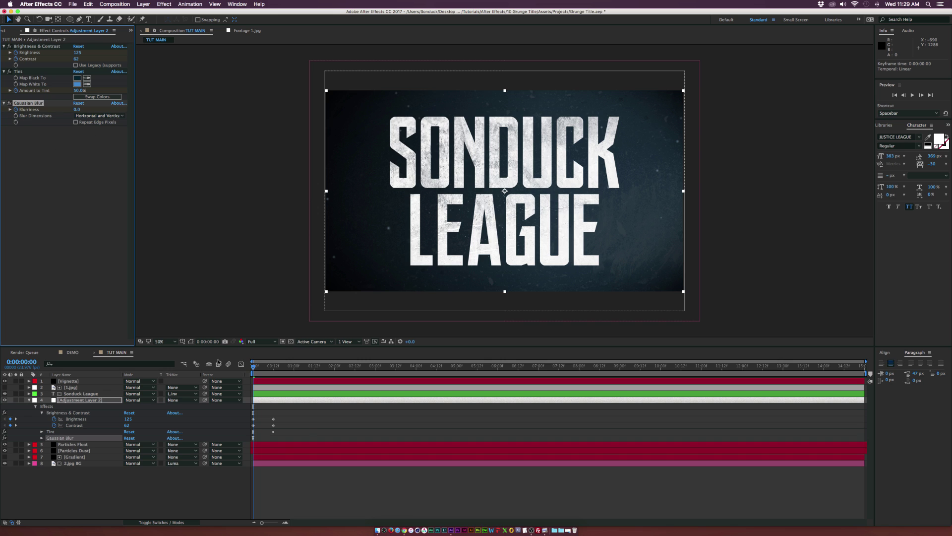
pyautogui.press('u')
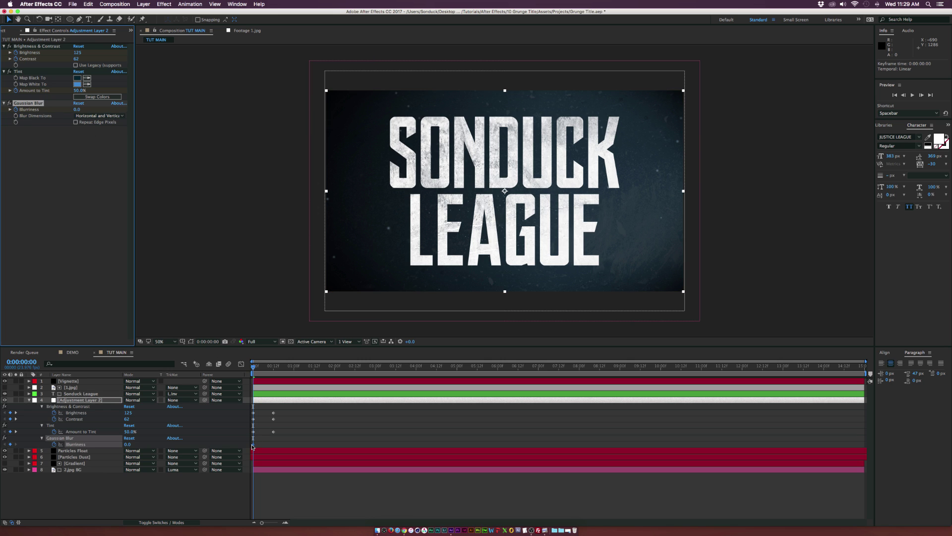
pyautogui.moveTo(252, 445); pyautogui.dragTo(273, 442)
pyautogui.moveTo(78, 110); pyautogui.dragTo(85, 111)
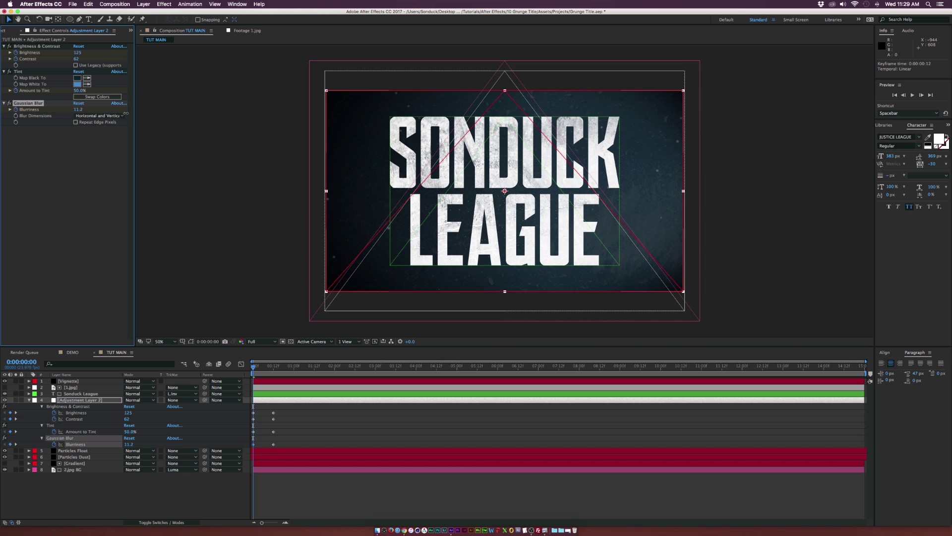
pyautogui.click(75, 122)
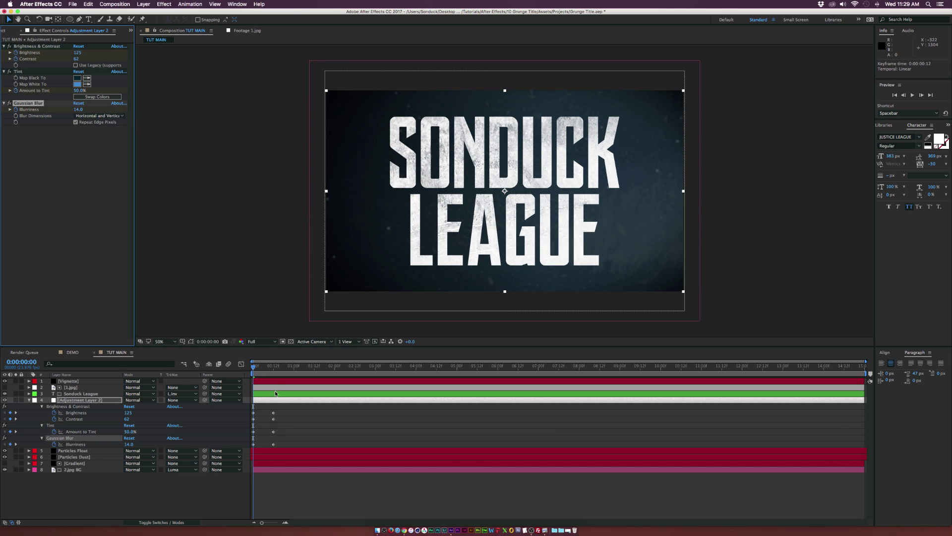
pyautogui.press('space')
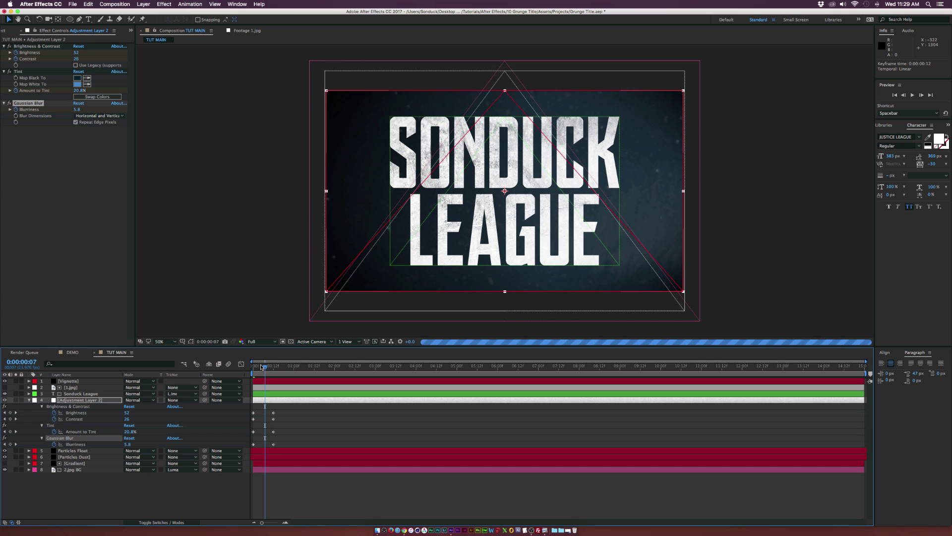
pyautogui.click(273, 370)
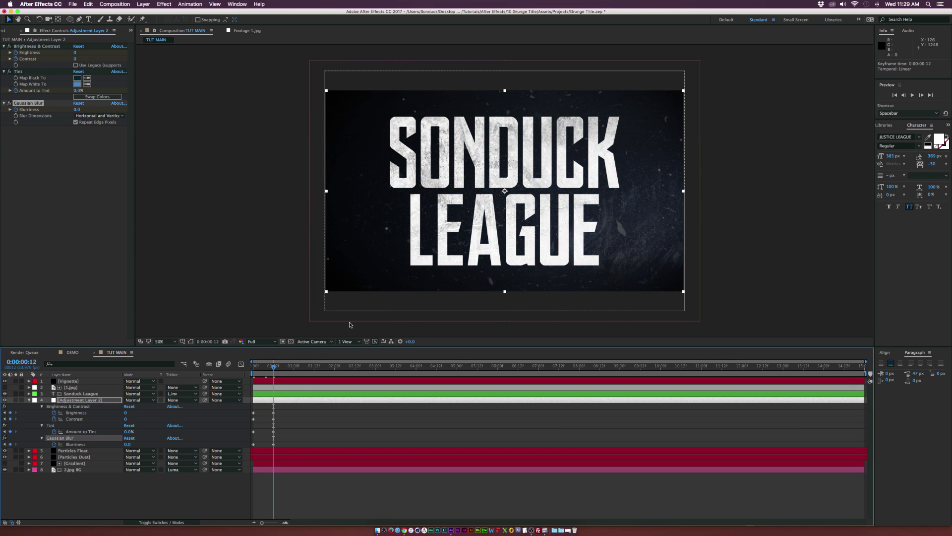
# - Save the project, add Null 2 and parent all the other layers to it
pyautogui.press('u')
pyautogui.click(136, 467)
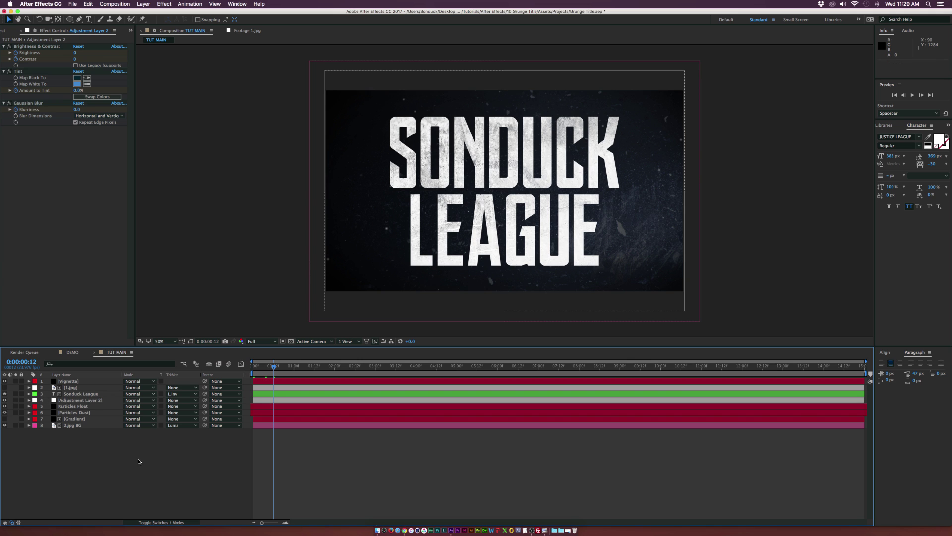
pyautogui.press('super+s')
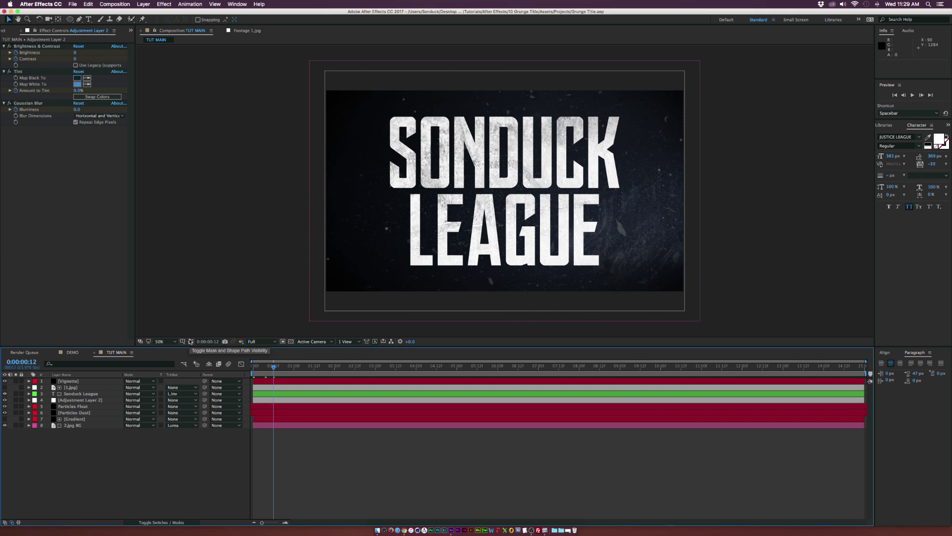
pyautogui.click(143, 4)
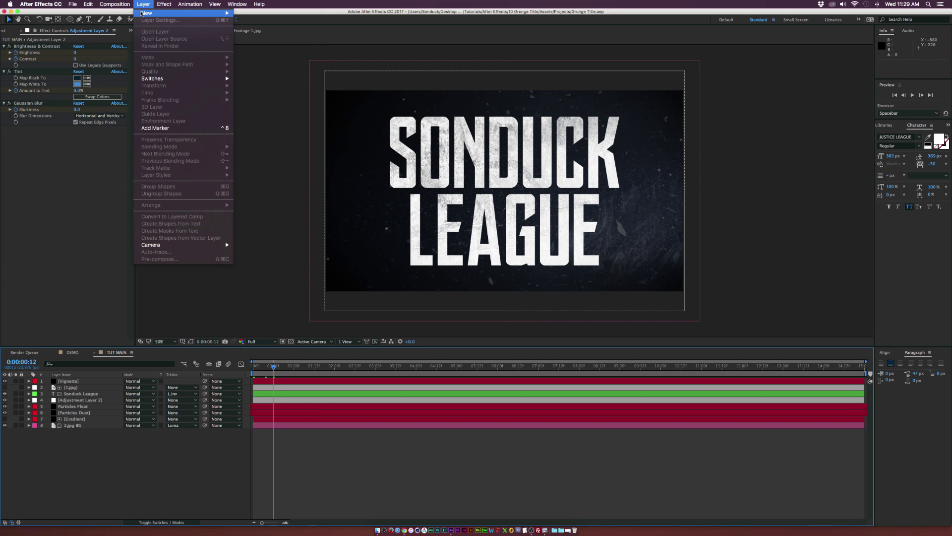
pyautogui.moveTo(208, 14)
pyautogui.click(255, 43)
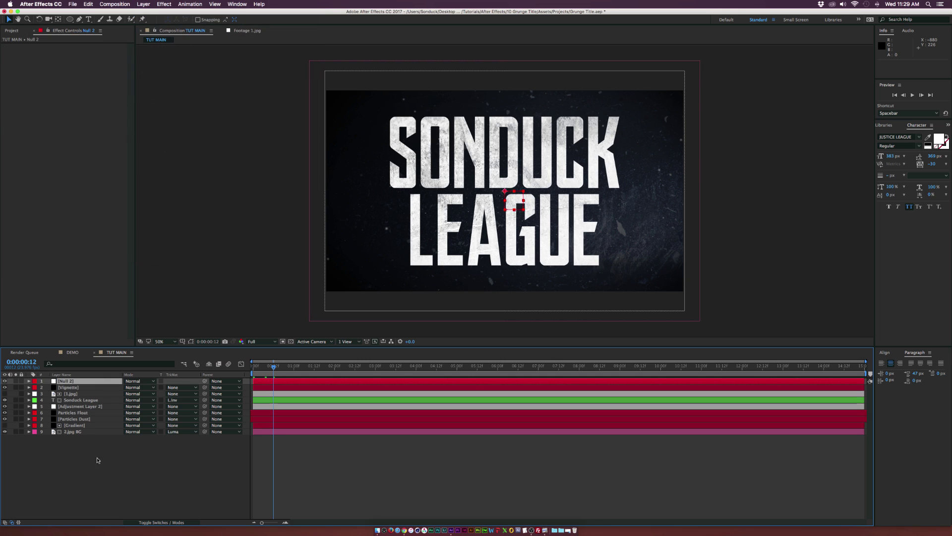
pyautogui.moveTo(82, 476); pyautogui.dragTo(83, 393)
pyautogui.moveTo(203, 394); pyautogui.dragTo(102, 381)
pyautogui.click(124, 470)
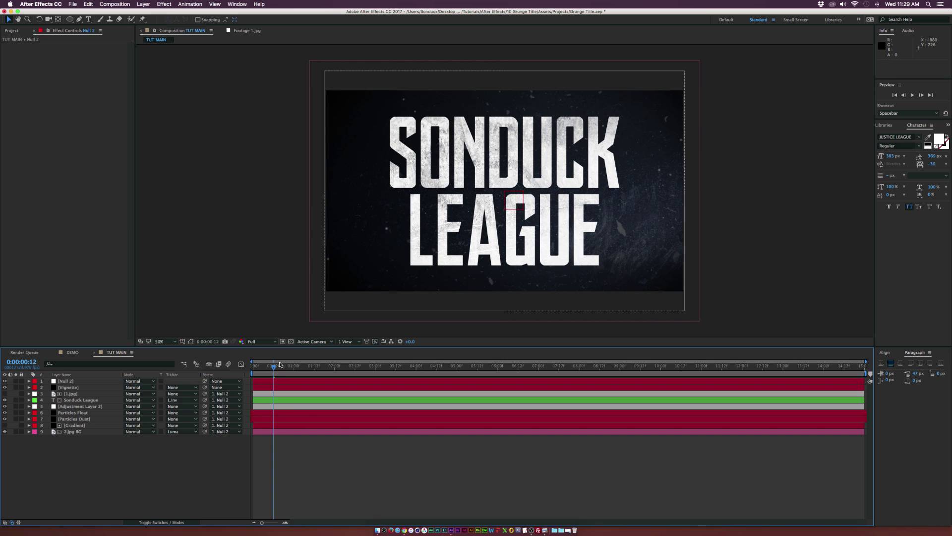
# - Keyframe Null 2's Scale from 100% at the start to 105% at six seconds
pyautogui.moveTo(279, 365); pyautogui.dragTo(254, 365)
pyautogui.click(68, 381)
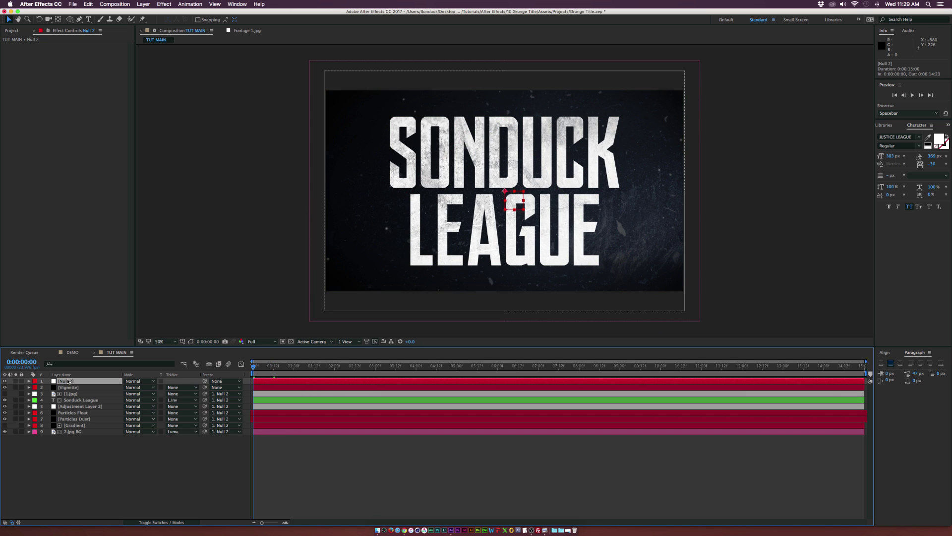
pyautogui.press('s')
pyautogui.click(48, 387)
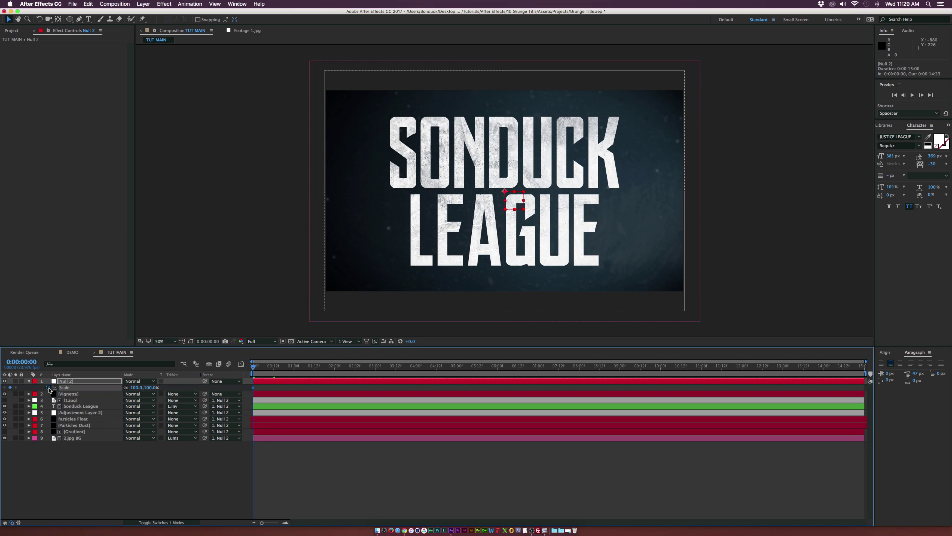
pyautogui.moveTo(313, 370); pyautogui.dragTo(499, 375)
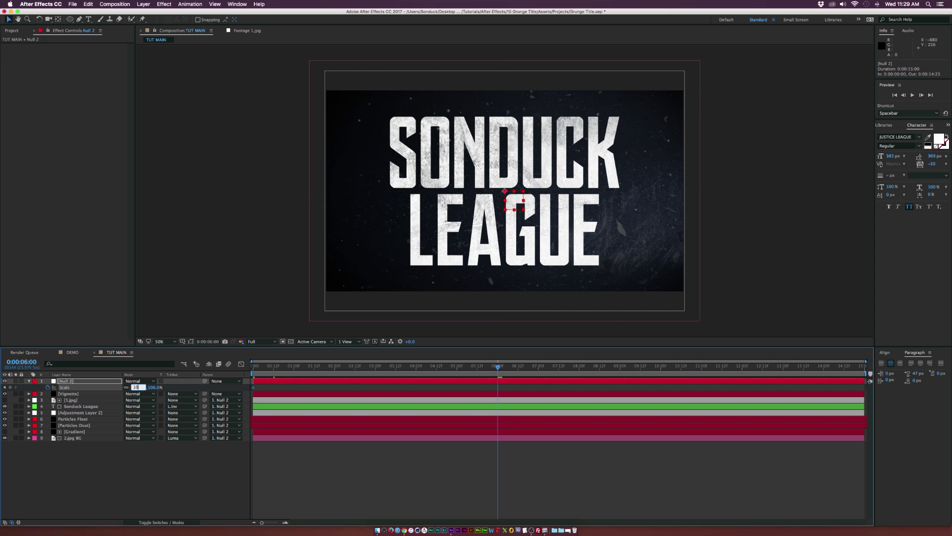
pyautogui.press('Return')
pyautogui.click(362, 373)
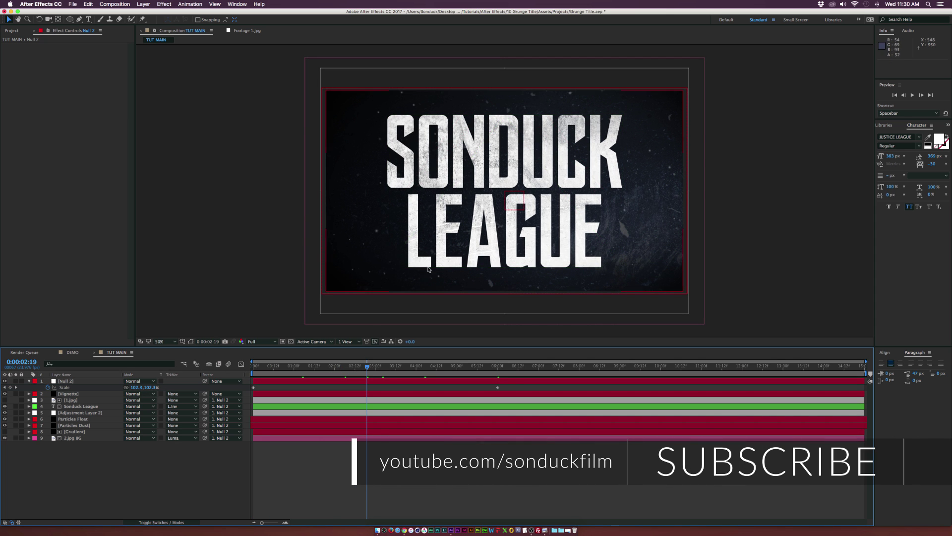
pyautogui.click(414, 366)
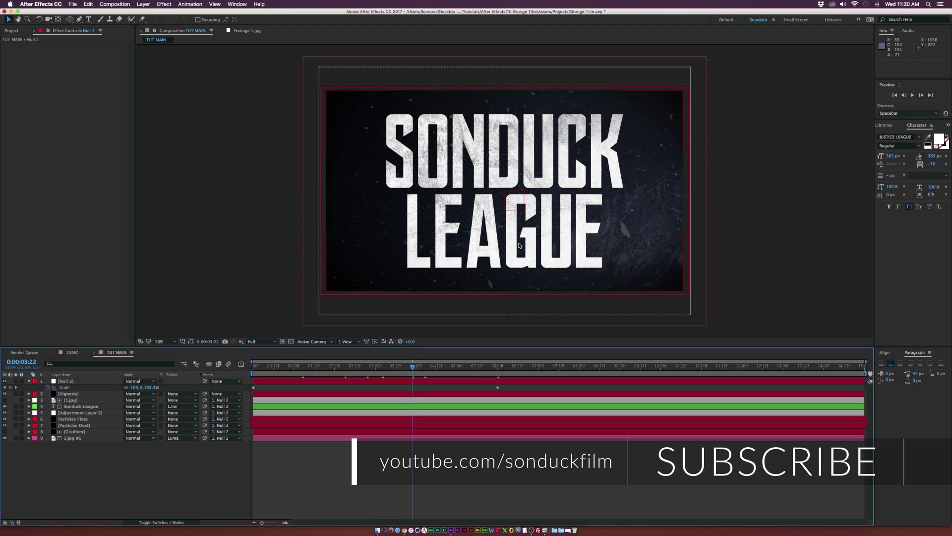
# - Enable motion blur on the layers and composition, then preview DEMO.mov in Finder
pyautogui.click(167, 522)
pyautogui.moveTo(156, 395); pyautogui.dragTo(154, 417)
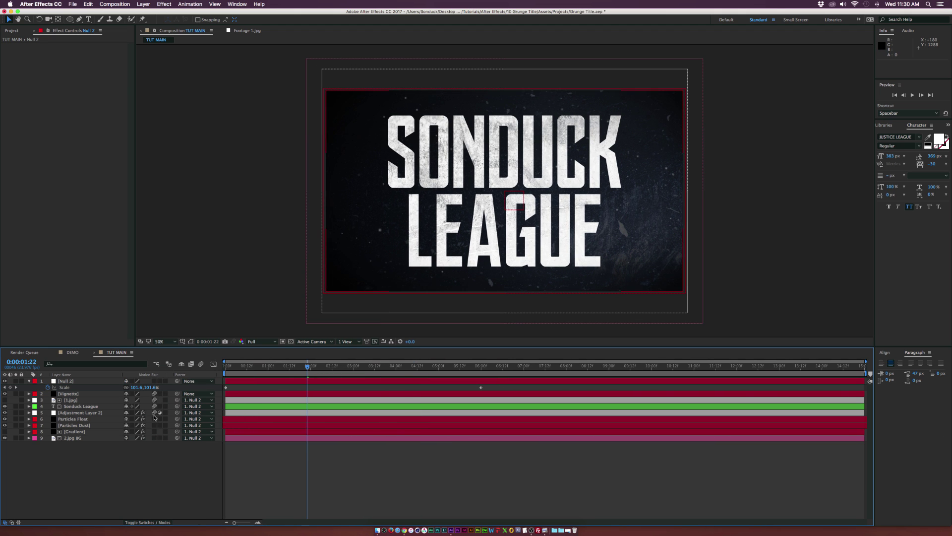
pyautogui.click(201, 363)
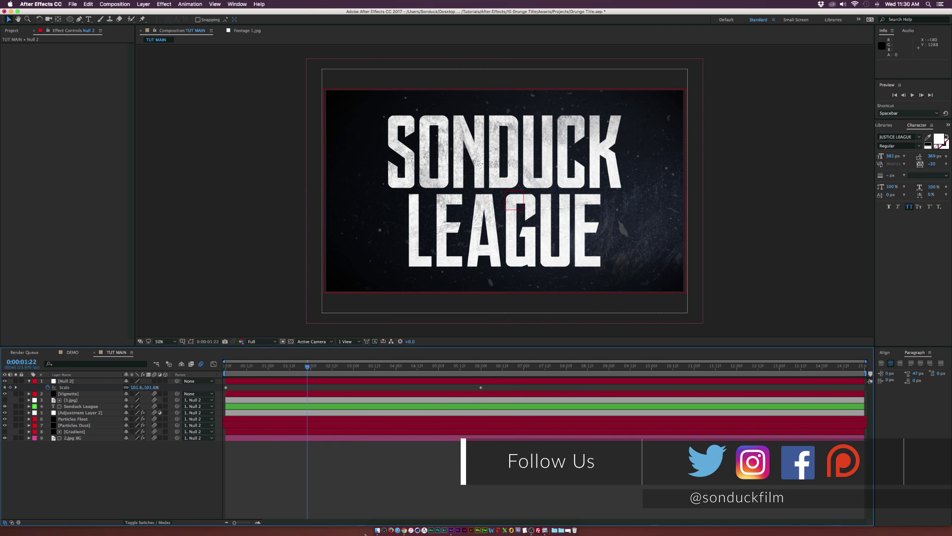
pyautogui.press('super+Tab')
pyautogui.press('space')
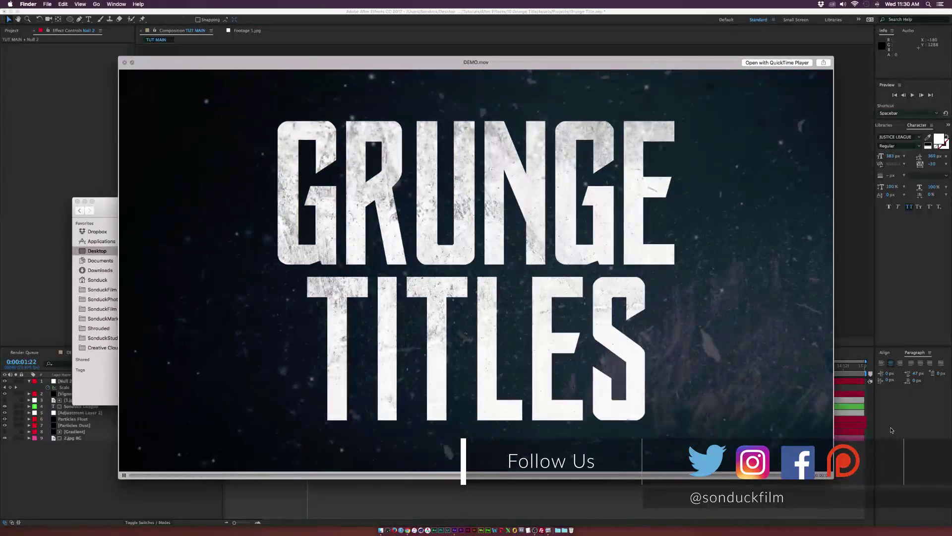